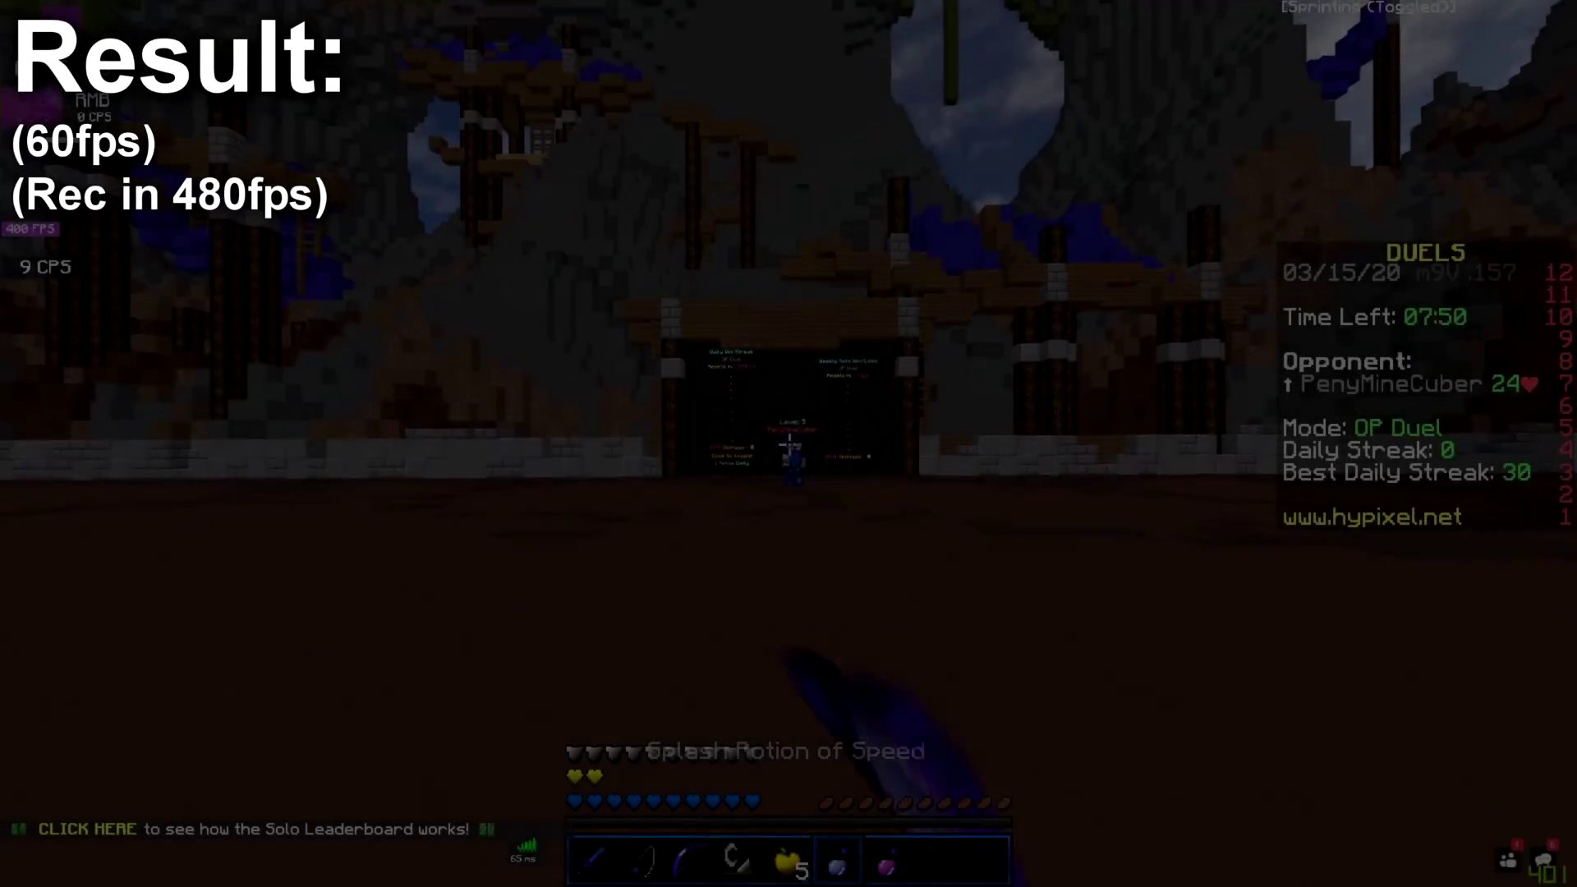
Throw the Splash Potion of Speed, use the fishing rod, then switch to the Diamond Sword.
right_click(788, 443)
key("2")
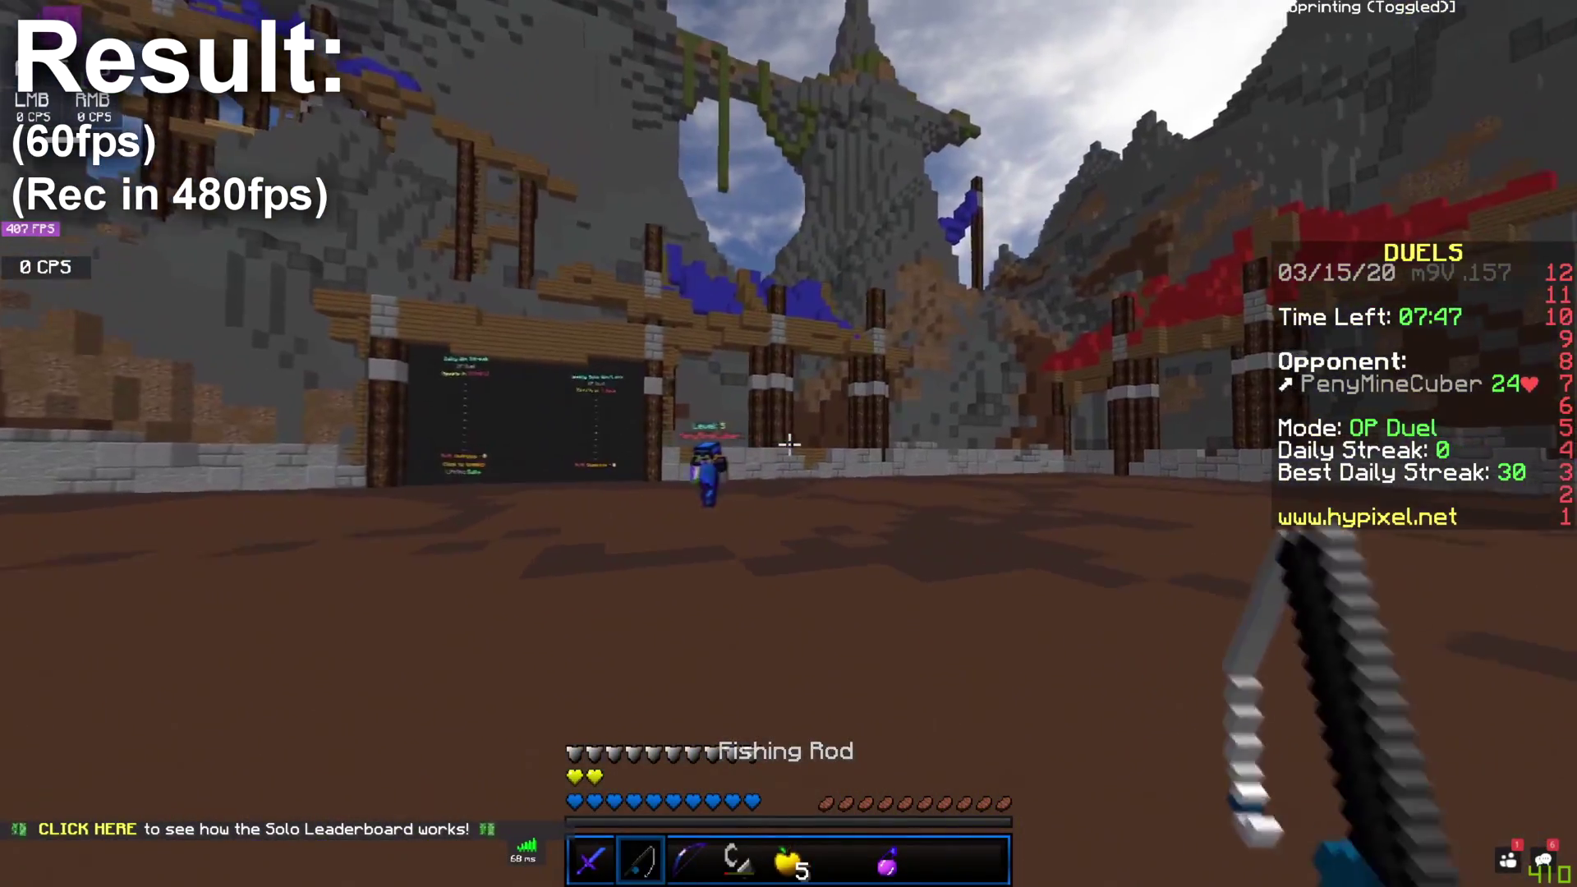
key("1")
left_click(789, 444)
Knock the opponent back with a rapid run of sword hits.
left_click(788, 443)
left_click(789, 443)
left_click(788, 444)
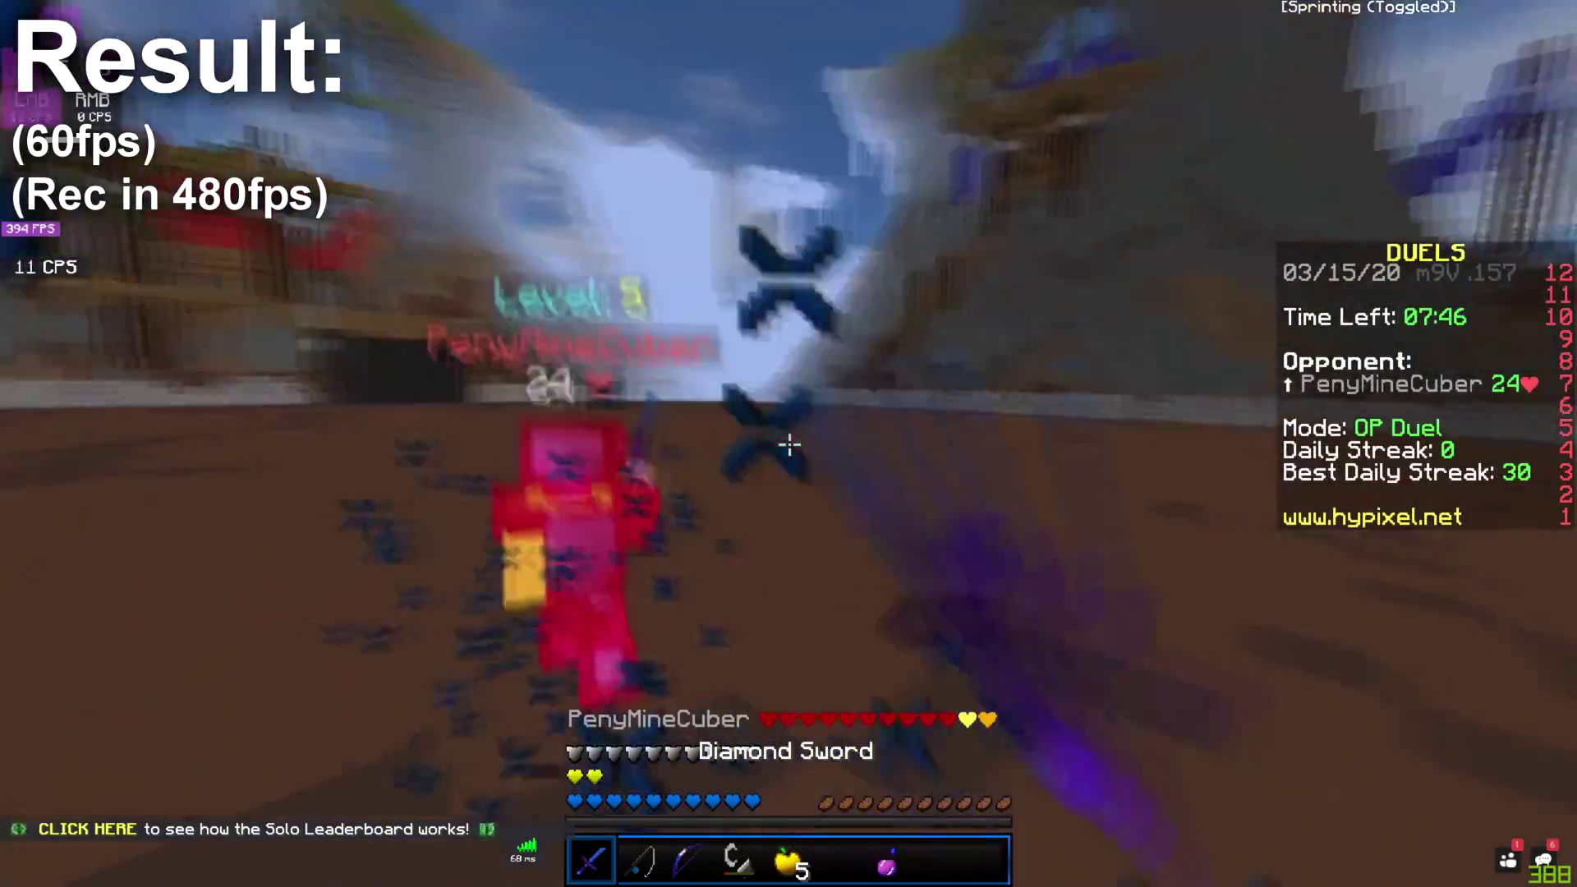
left_click(788, 444)
left_click(789, 444)
left_click(788, 444)
left_click(789, 443)
left_click(789, 444)
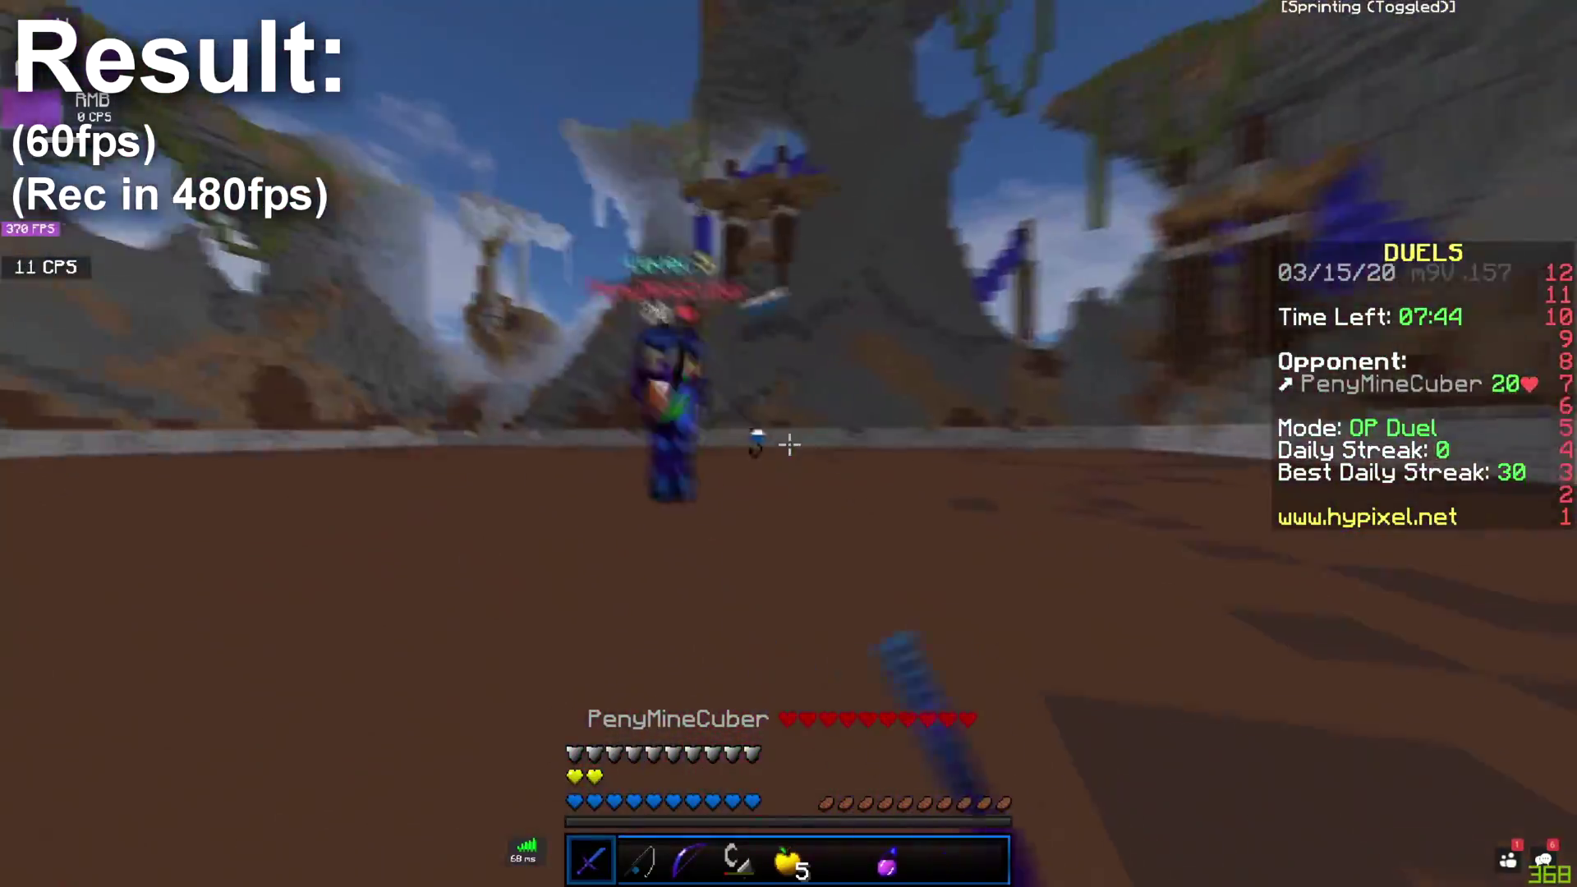
left_click(788, 443)
left_click(789, 443)
left_click(789, 444)
left_click(789, 443)
left_click(788, 444)
left_click(789, 444)
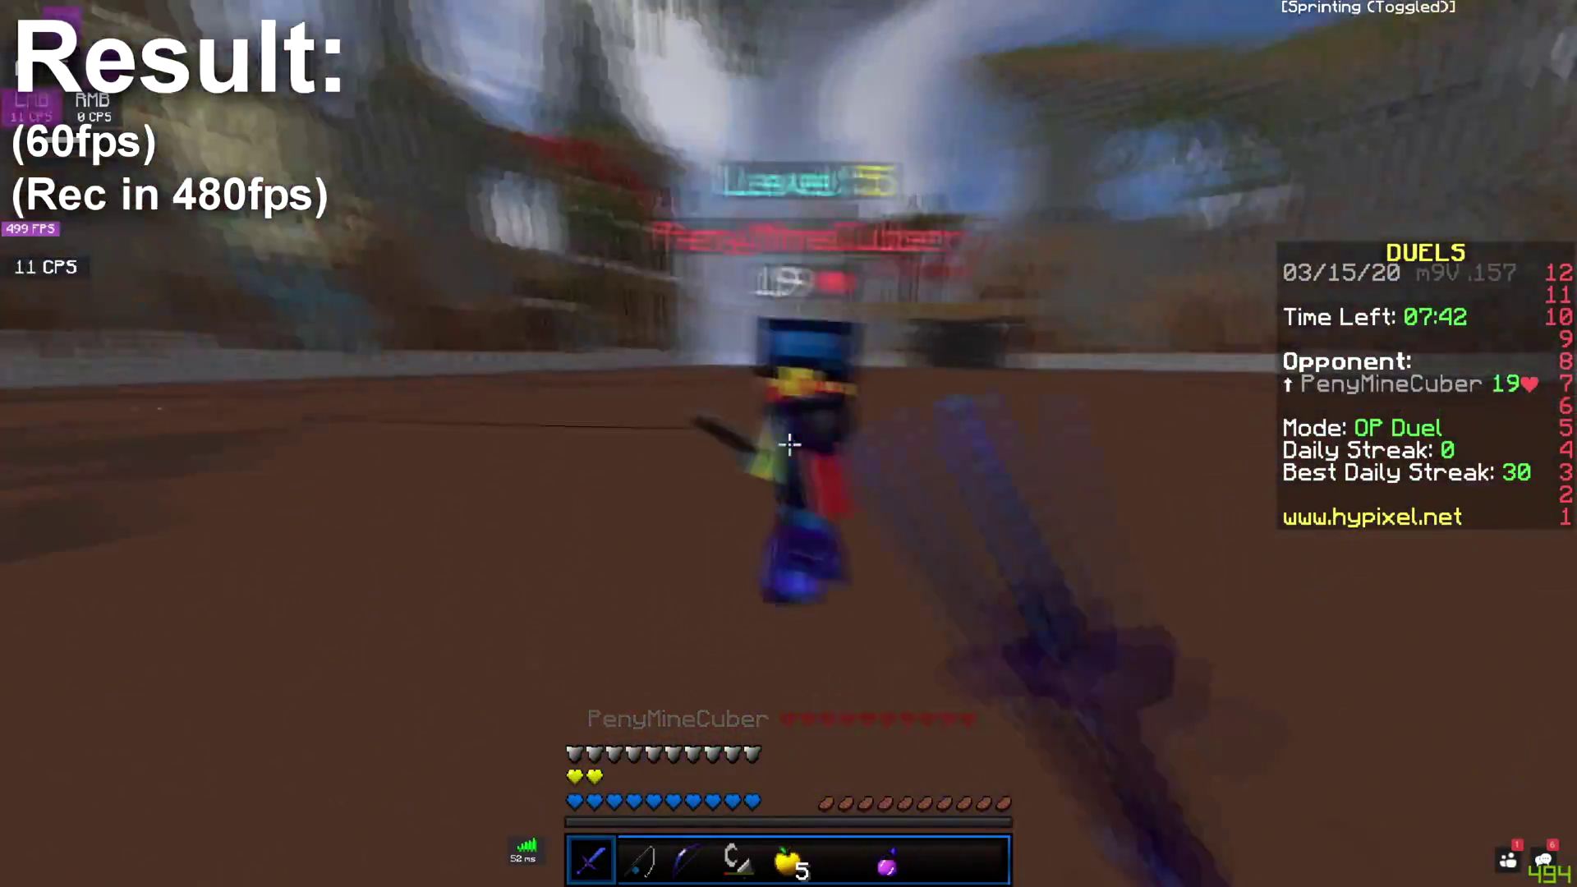
left_click(789, 444)
left_click(789, 444)
left_click(789, 443)
left_click(789, 443)
left_click(788, 443)
left_click(789, 444)
left_click(789, 443)
left_click(788, 444)
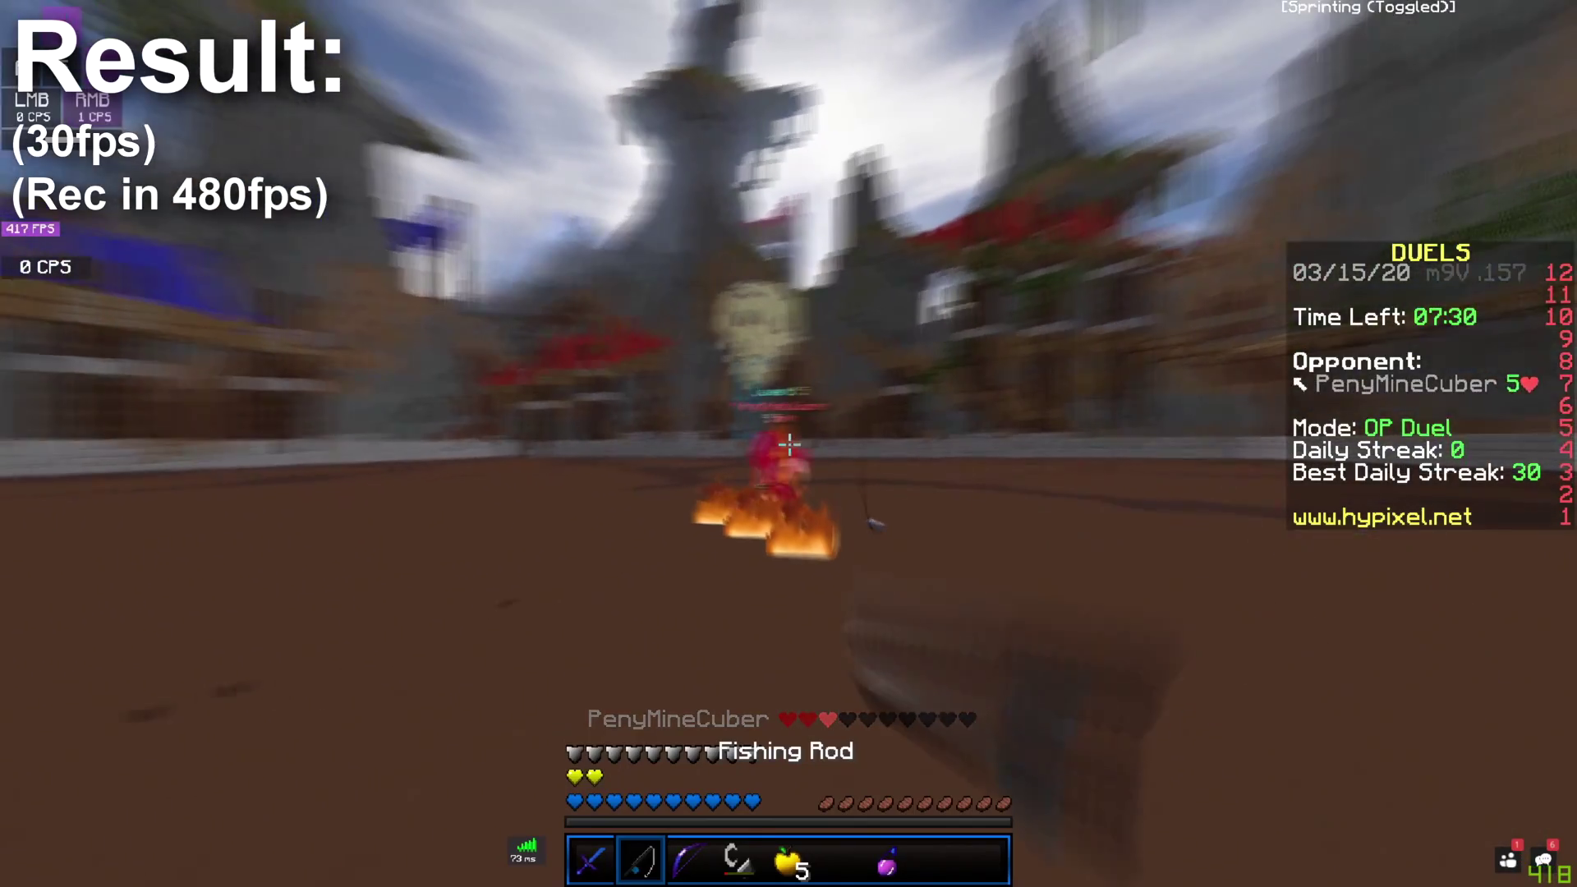
Switch back to the Diamond Sword and hit the opponent down to about 2 health.
key("1")
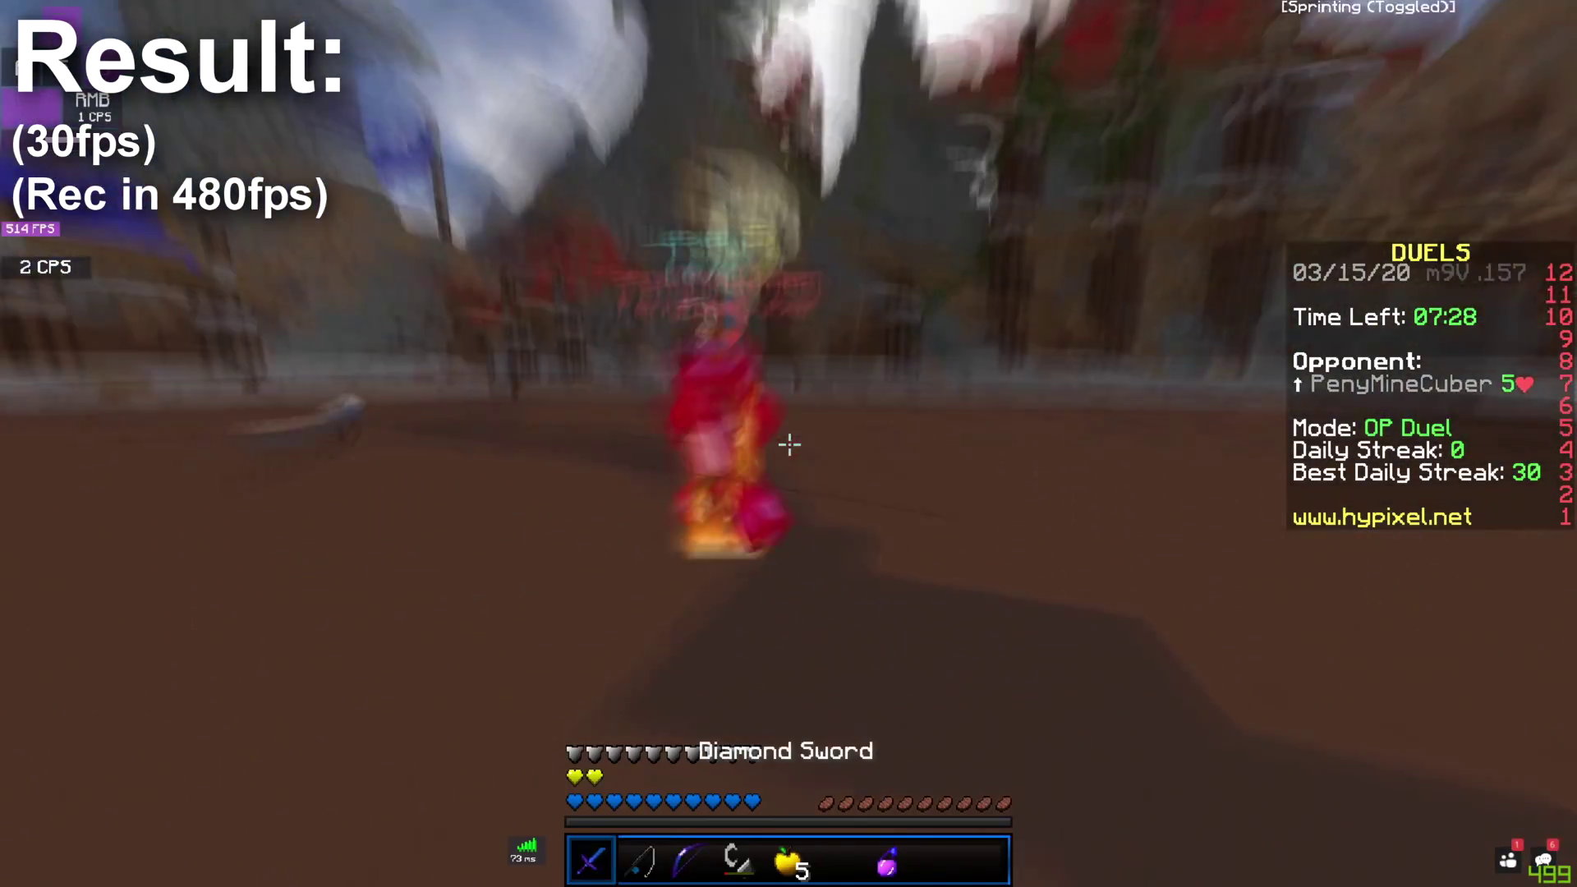
left_click(789, 444)
left_click(788, 444)
left_click(789, 444)
left_click(789, 443)
left_click(789, 444)
left_click(788, 444)
left_click(789, 444)
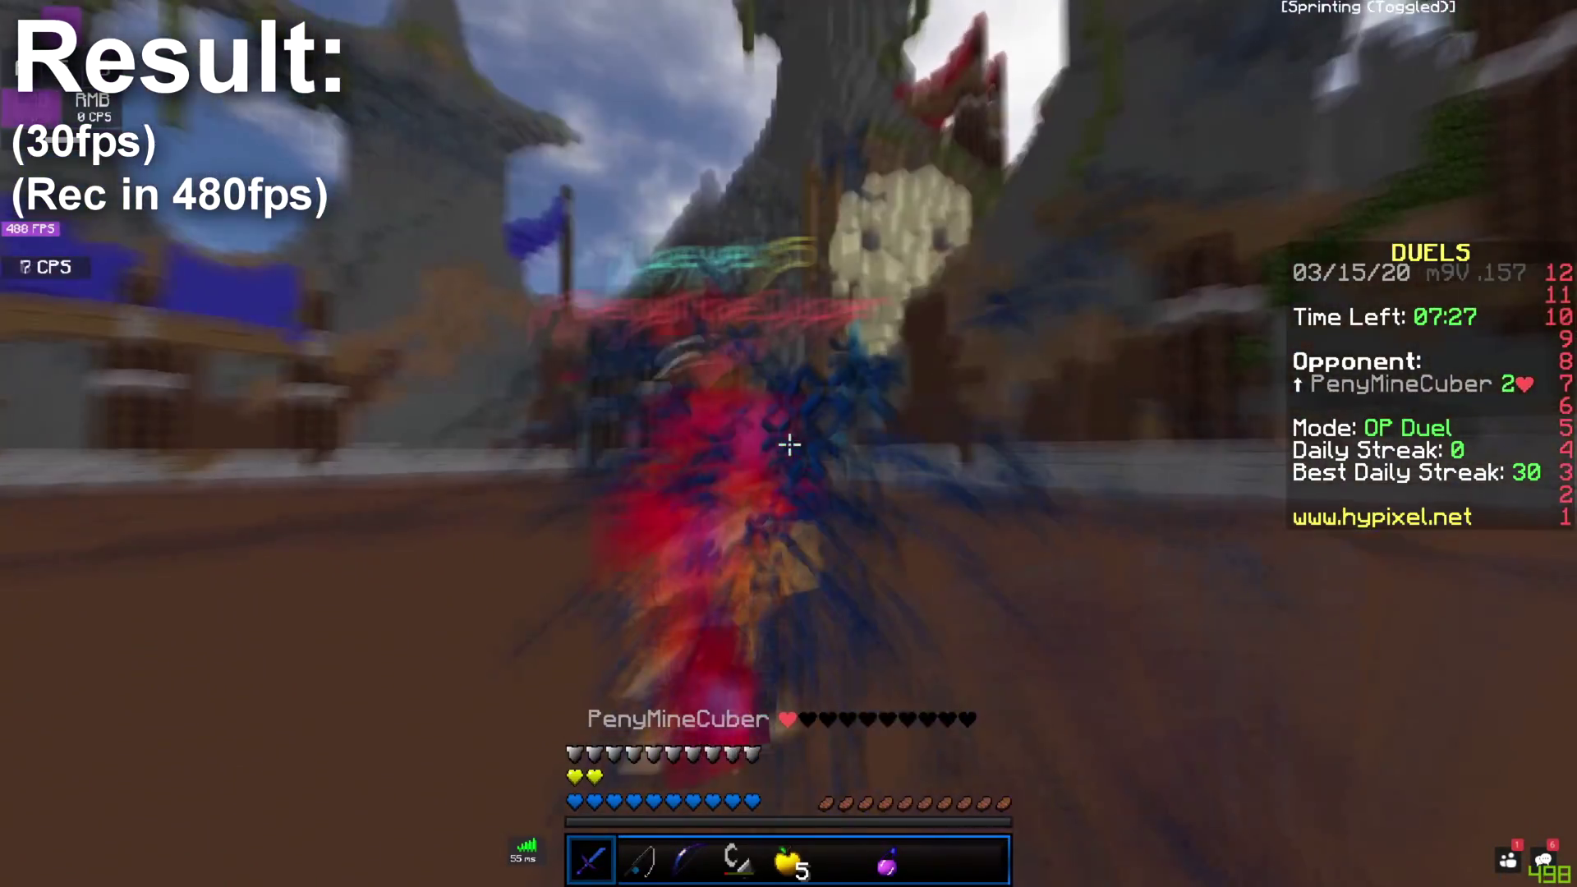
left_click(788, 444)
left_click(789, 444)
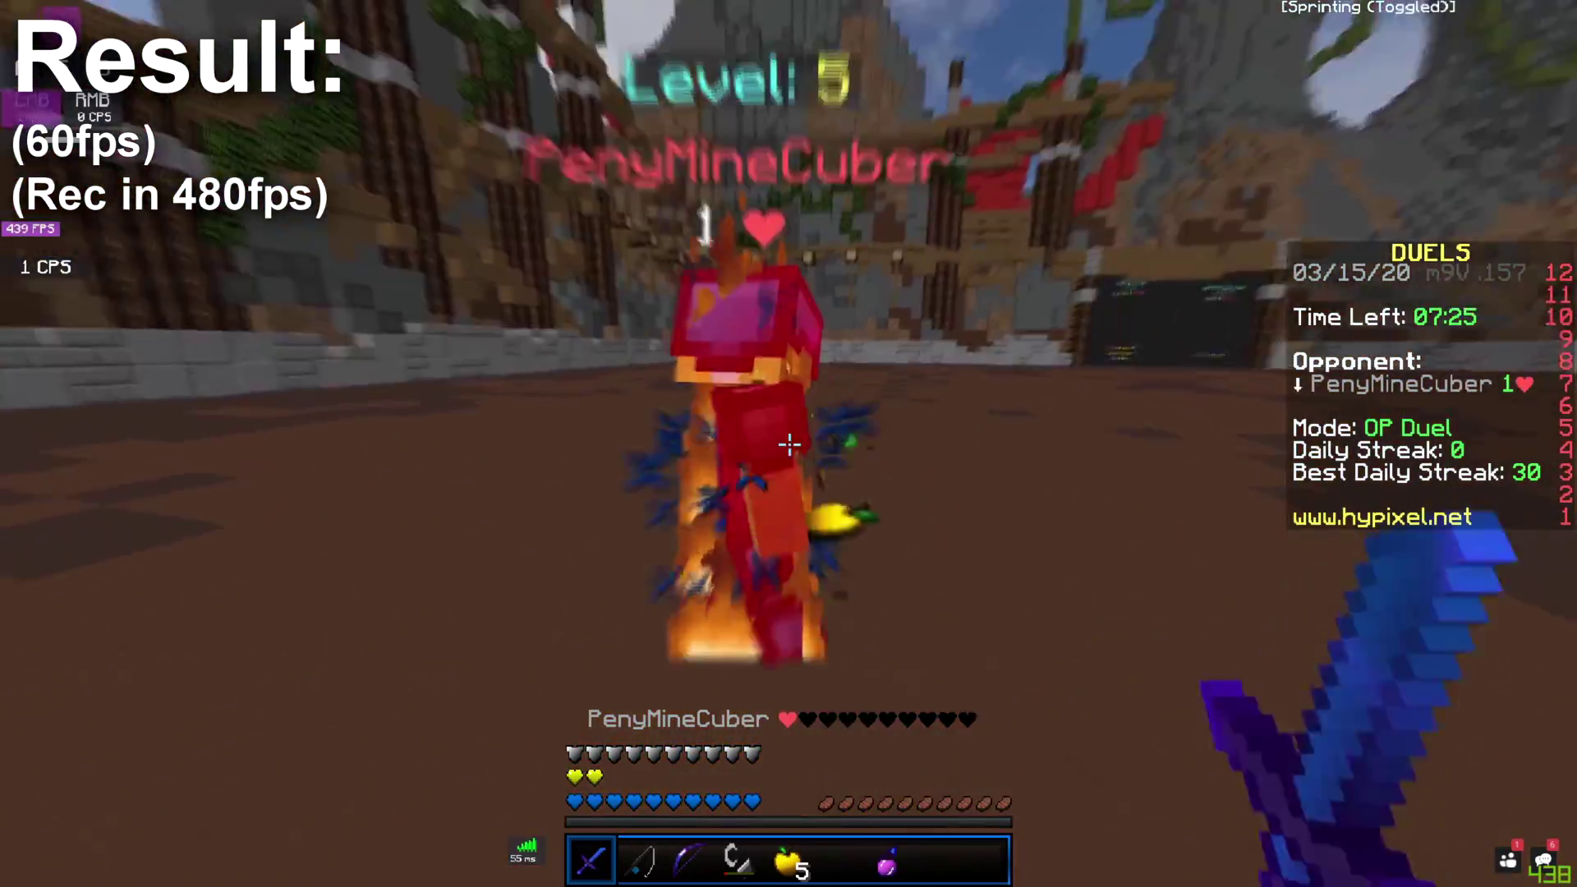
left_click(788, 444)
left_click(788, 445)
left_click(788, 445)
left_click(789, 444)
left_click(789, 444)
left_click(788, 445)
left_click(788, 444)
left_click(789, 445)
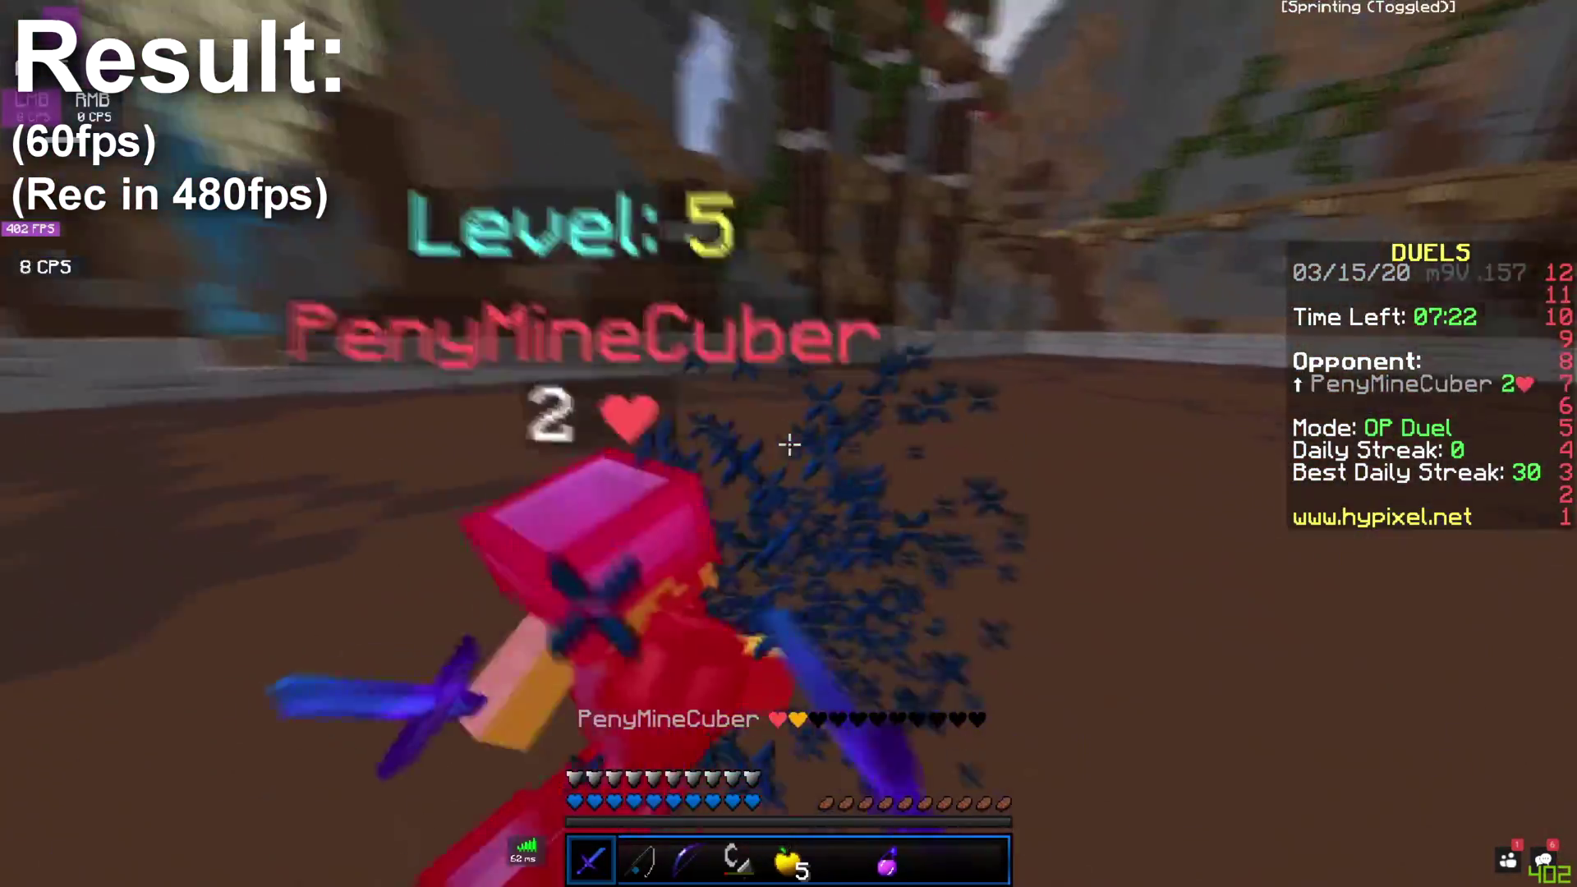
left_click(789, 444)
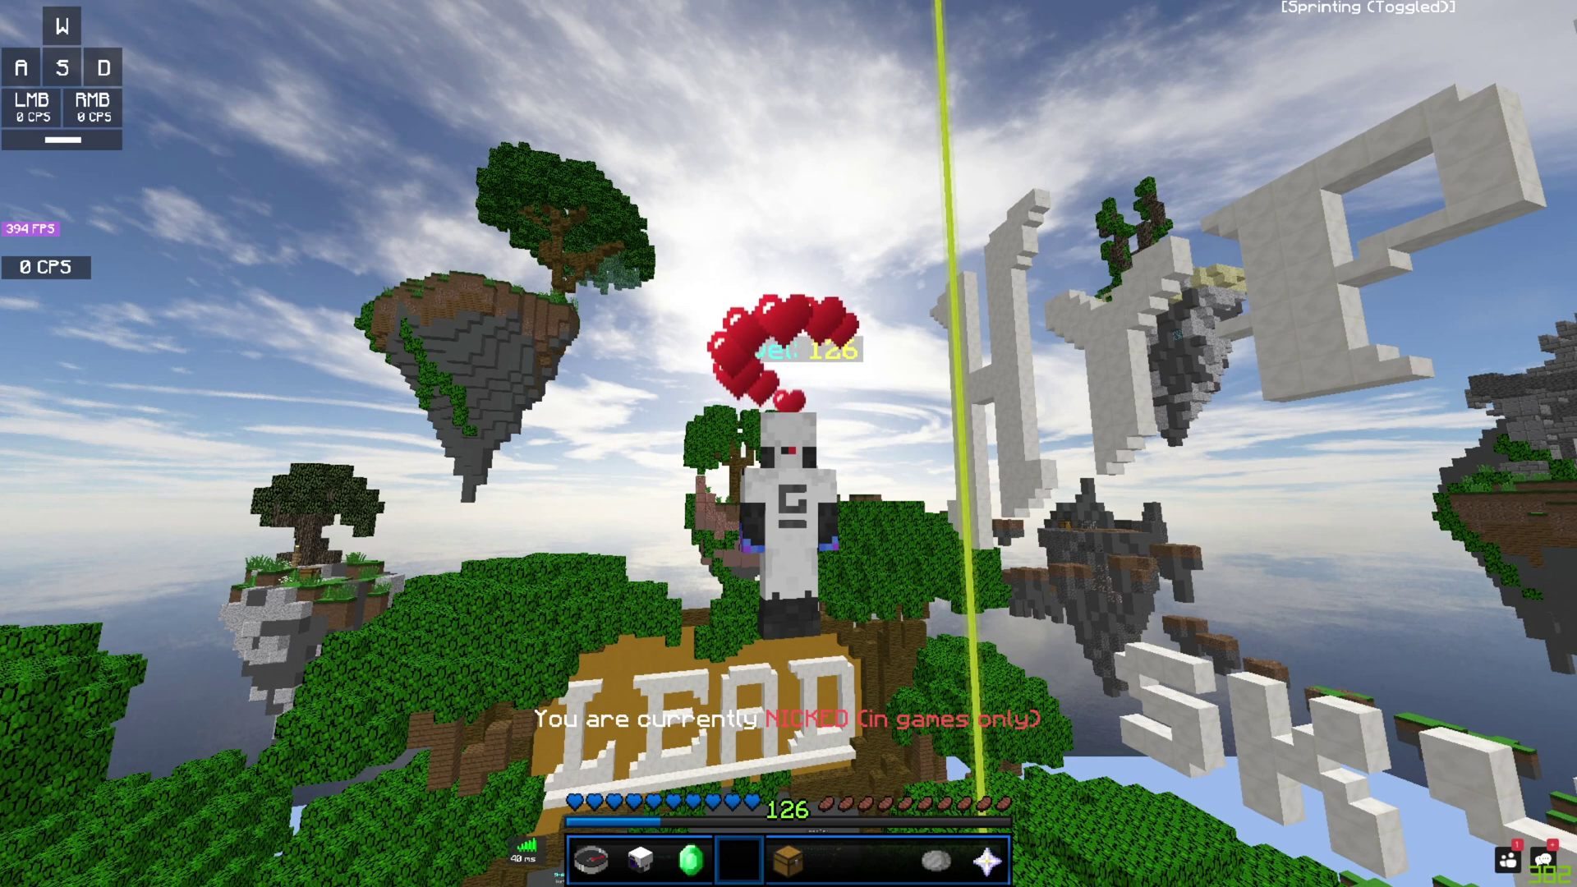
Reach Options > Video Settings > Performance, showing Smooth FPS and Fast Render ON and Chunk Updates 1.
key("Escape")
left_click(762, 608)
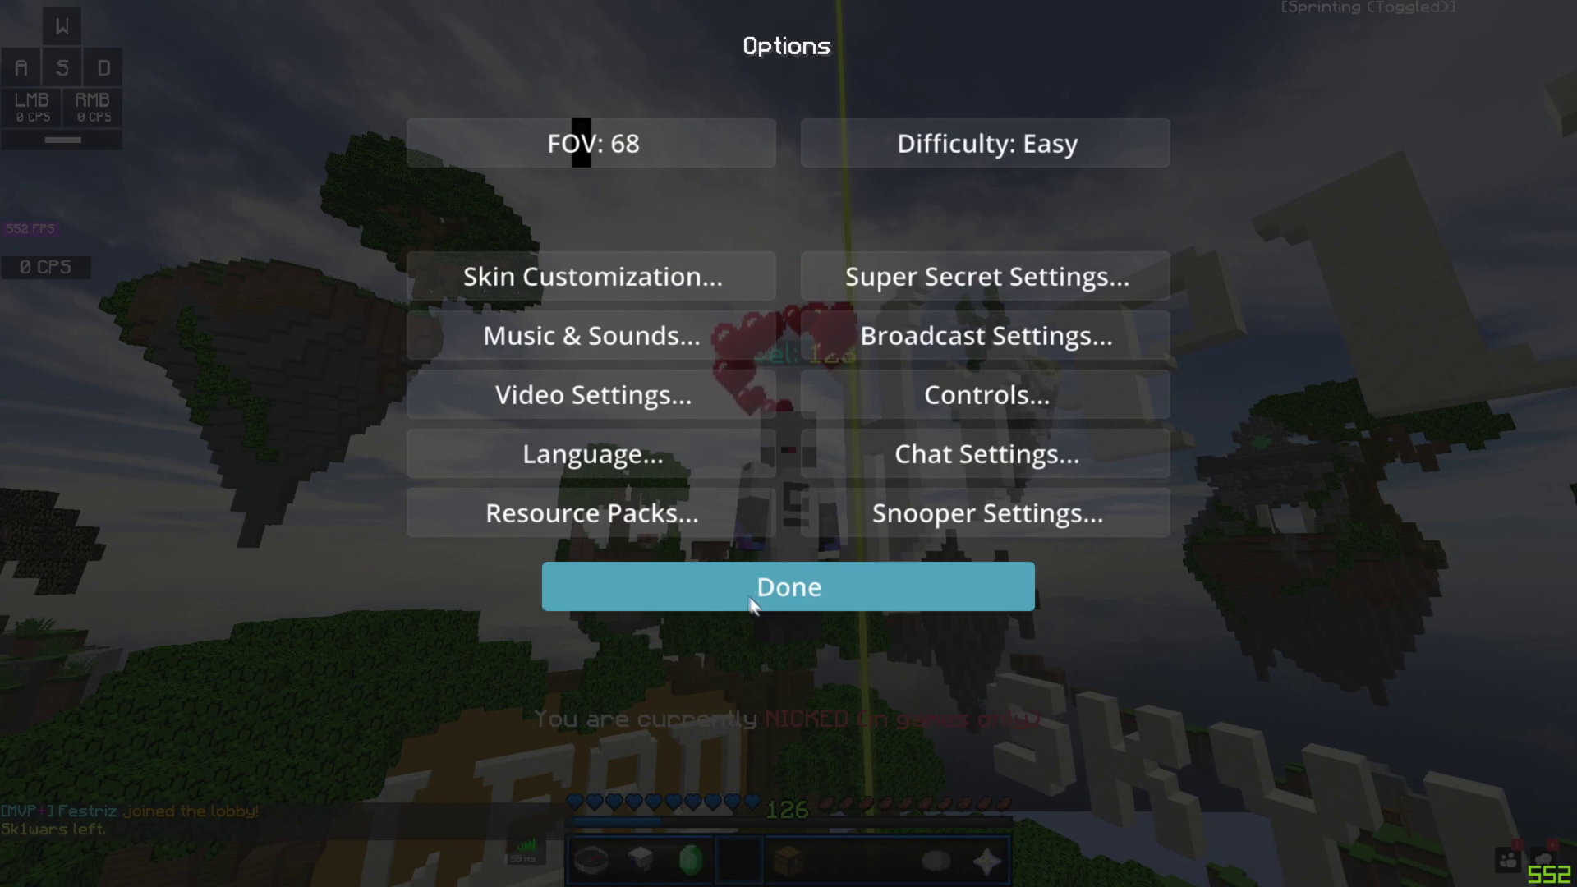
left_click(572, 400)
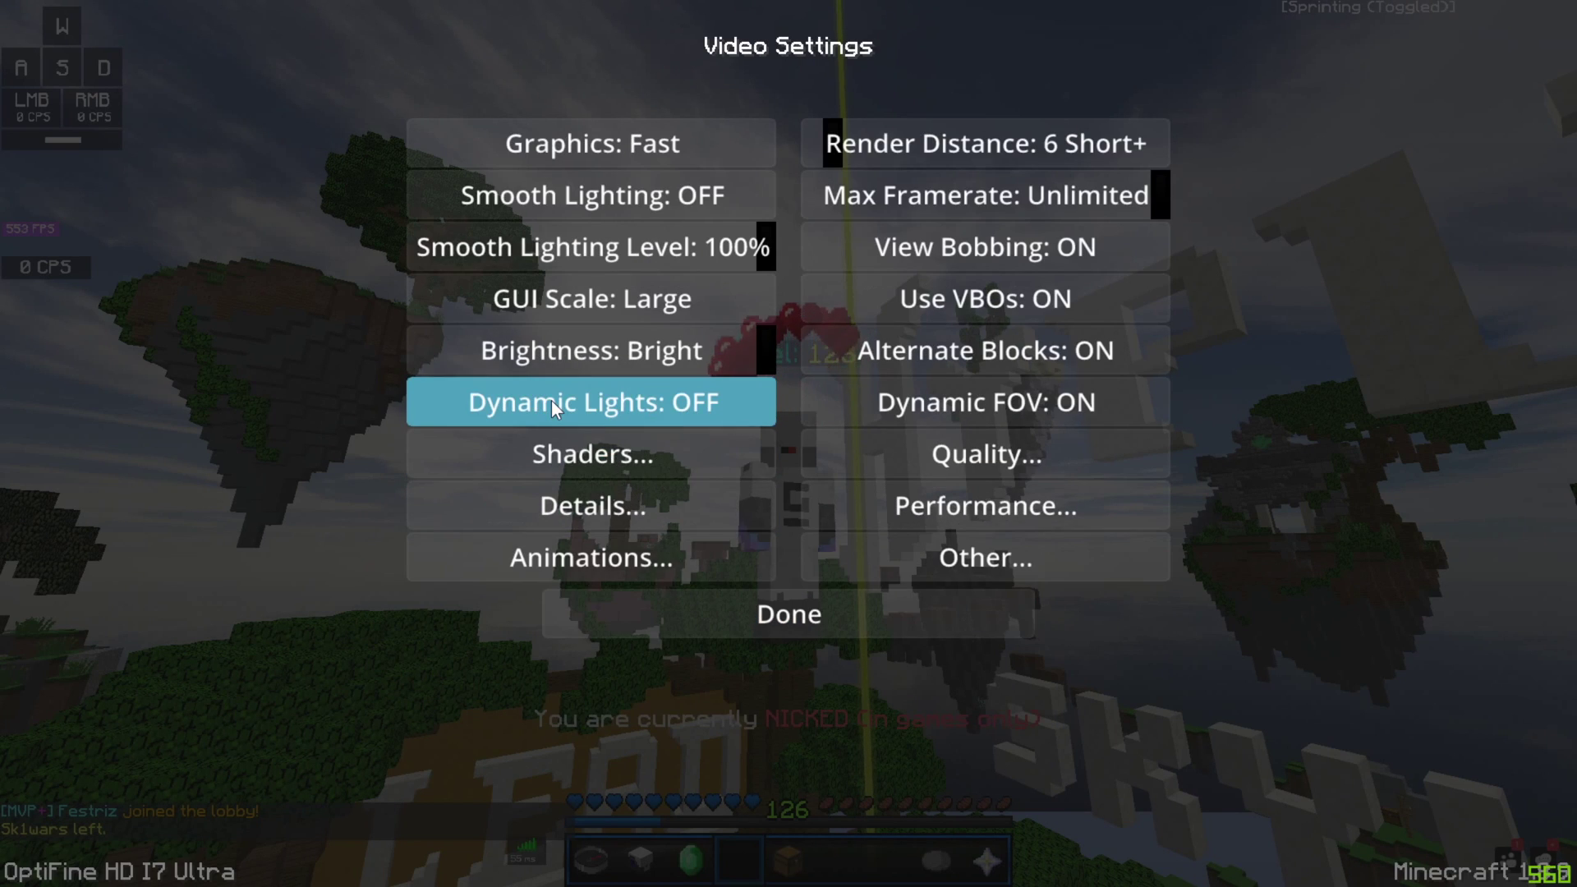
left_click(871, 506)
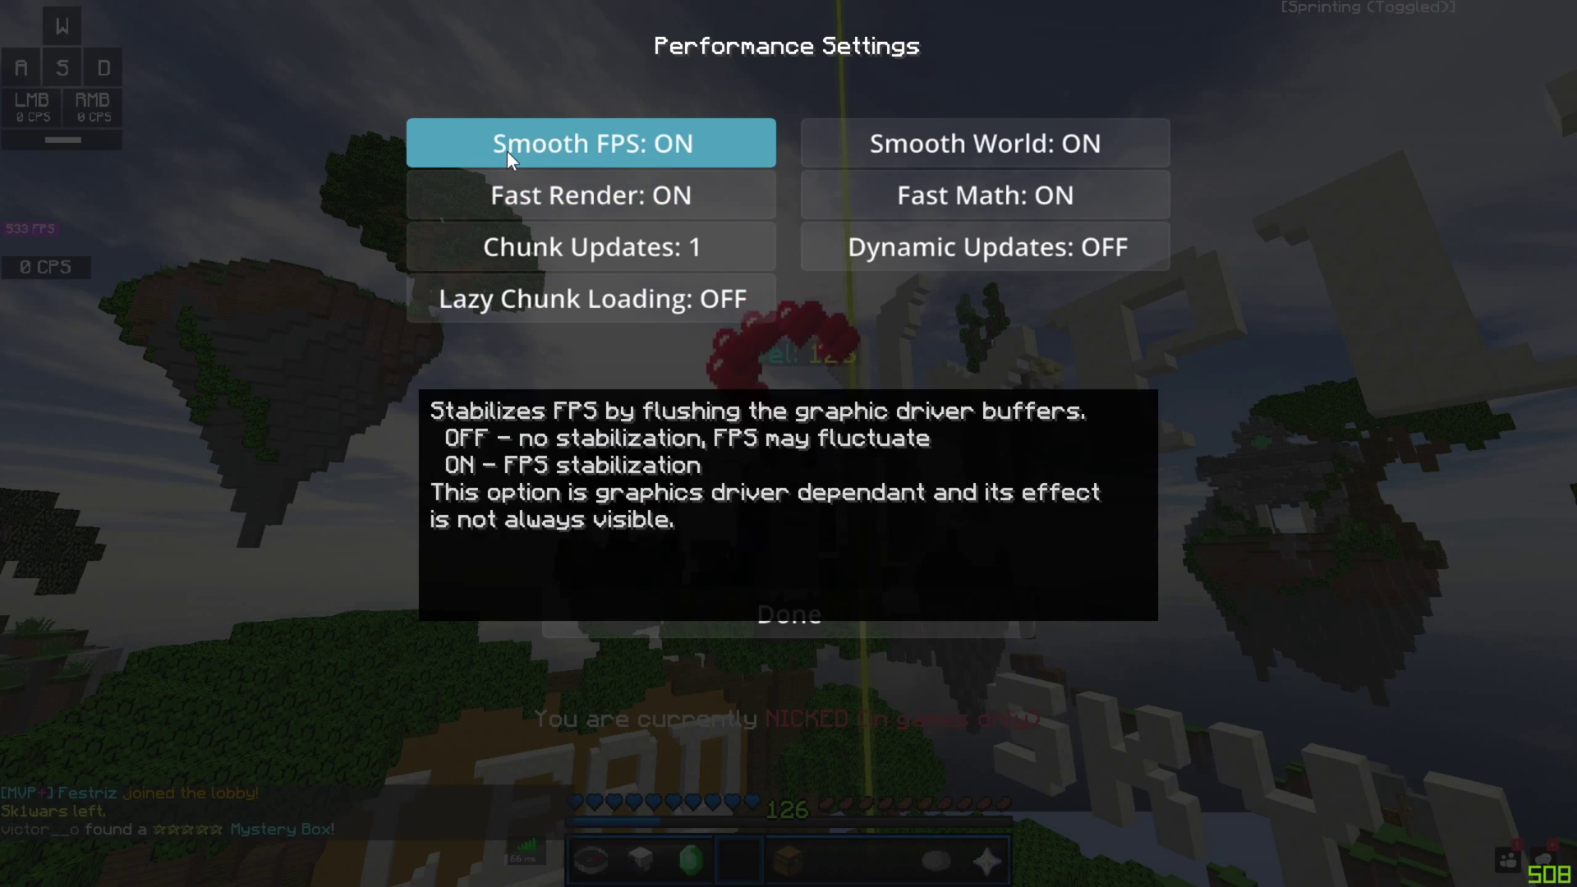
mouse_move(525, 150)
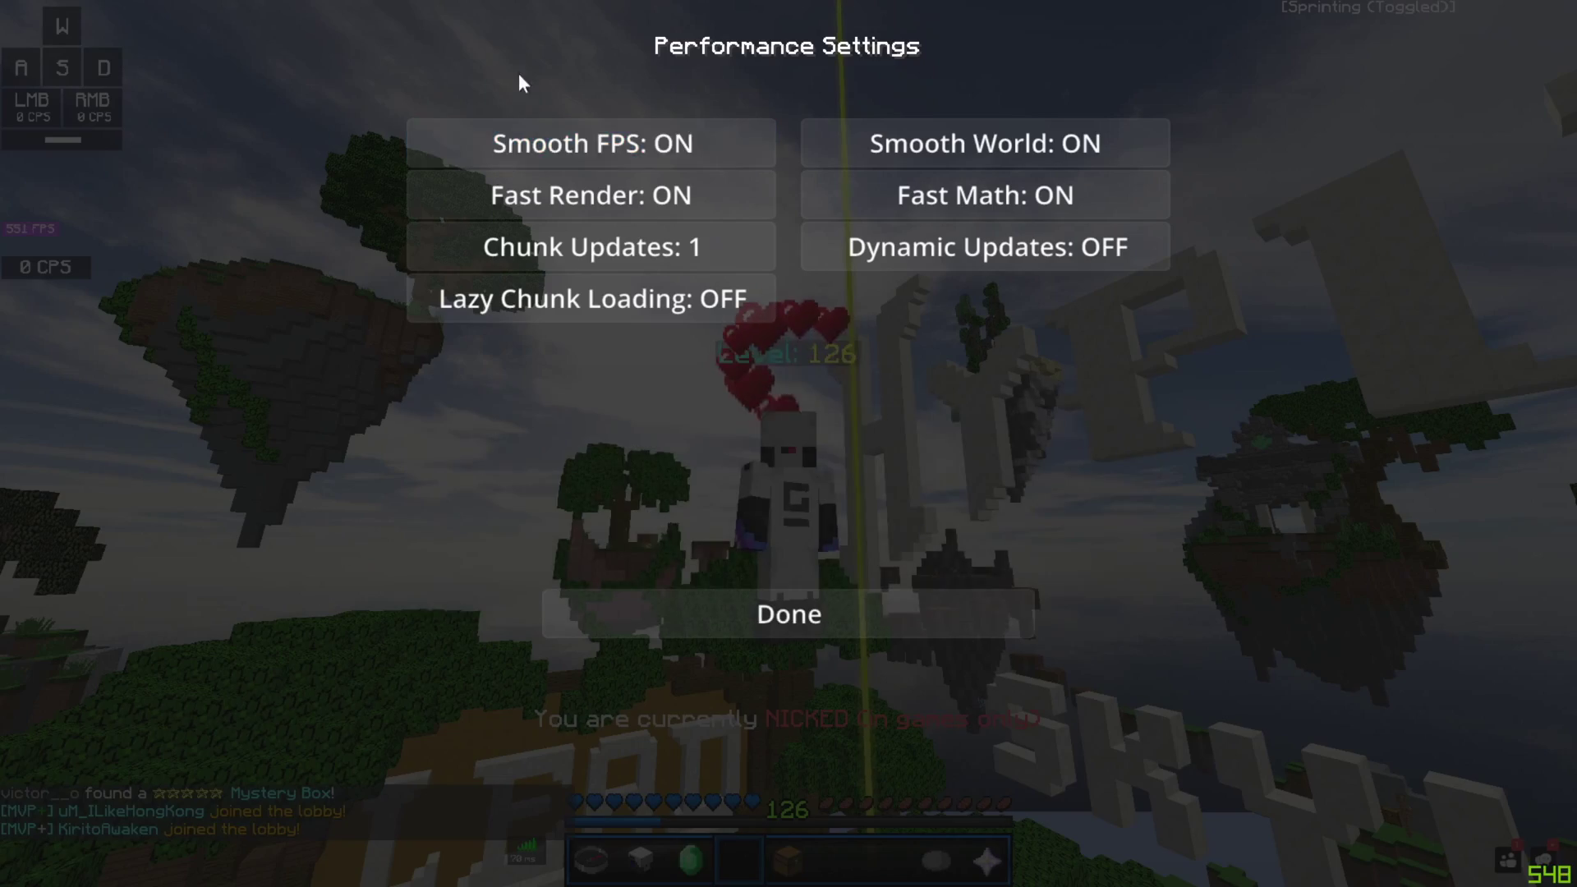
Back out of the Performance Settings menus to the game.
key("Escape")
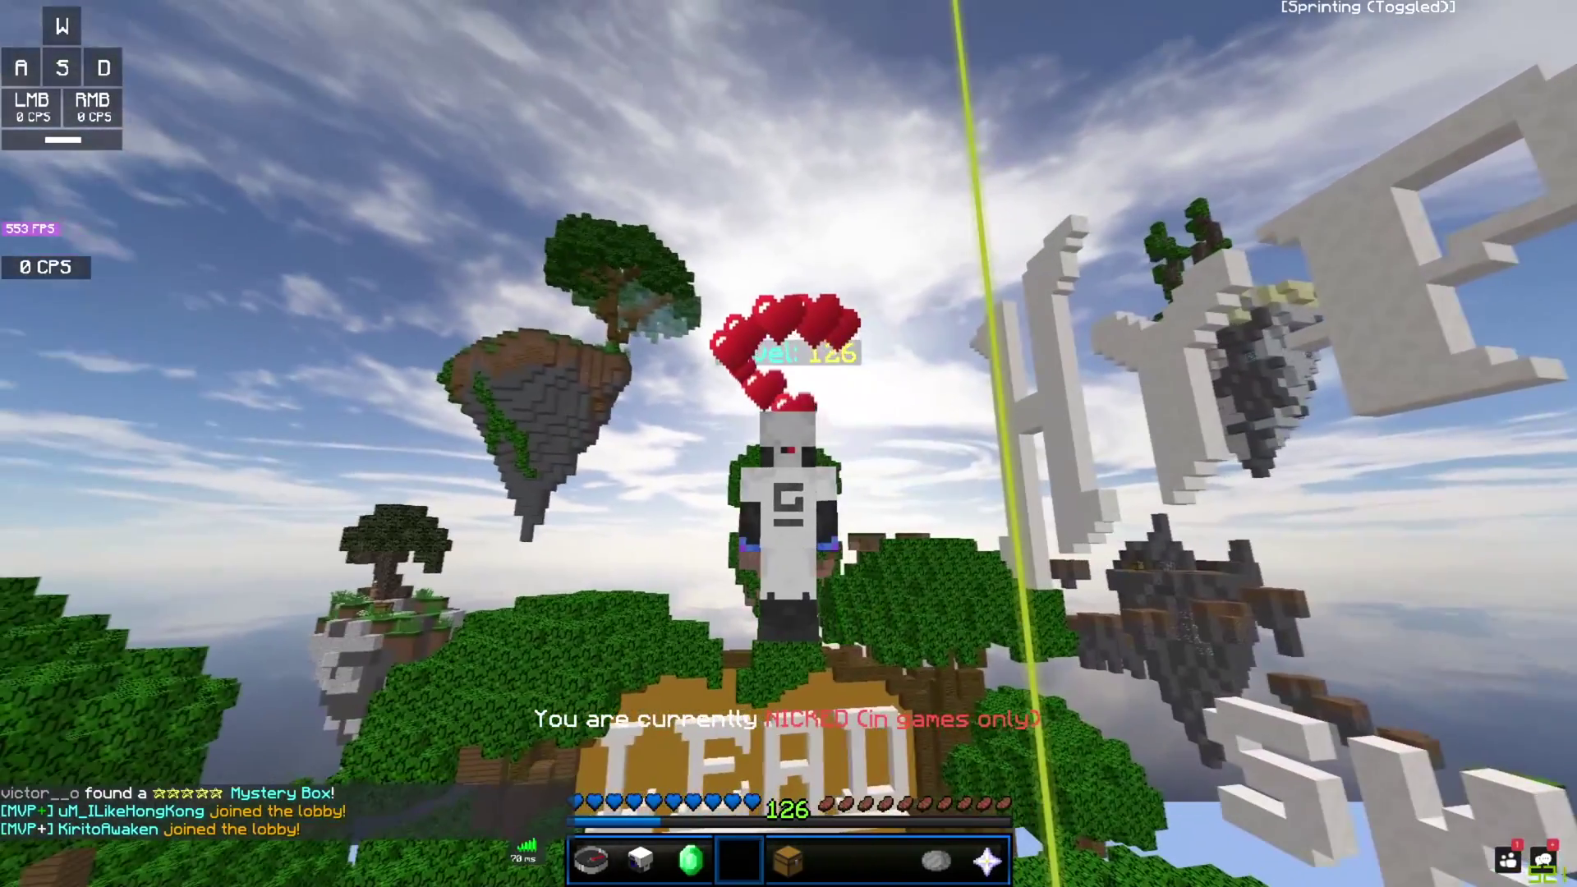
key("Escape")
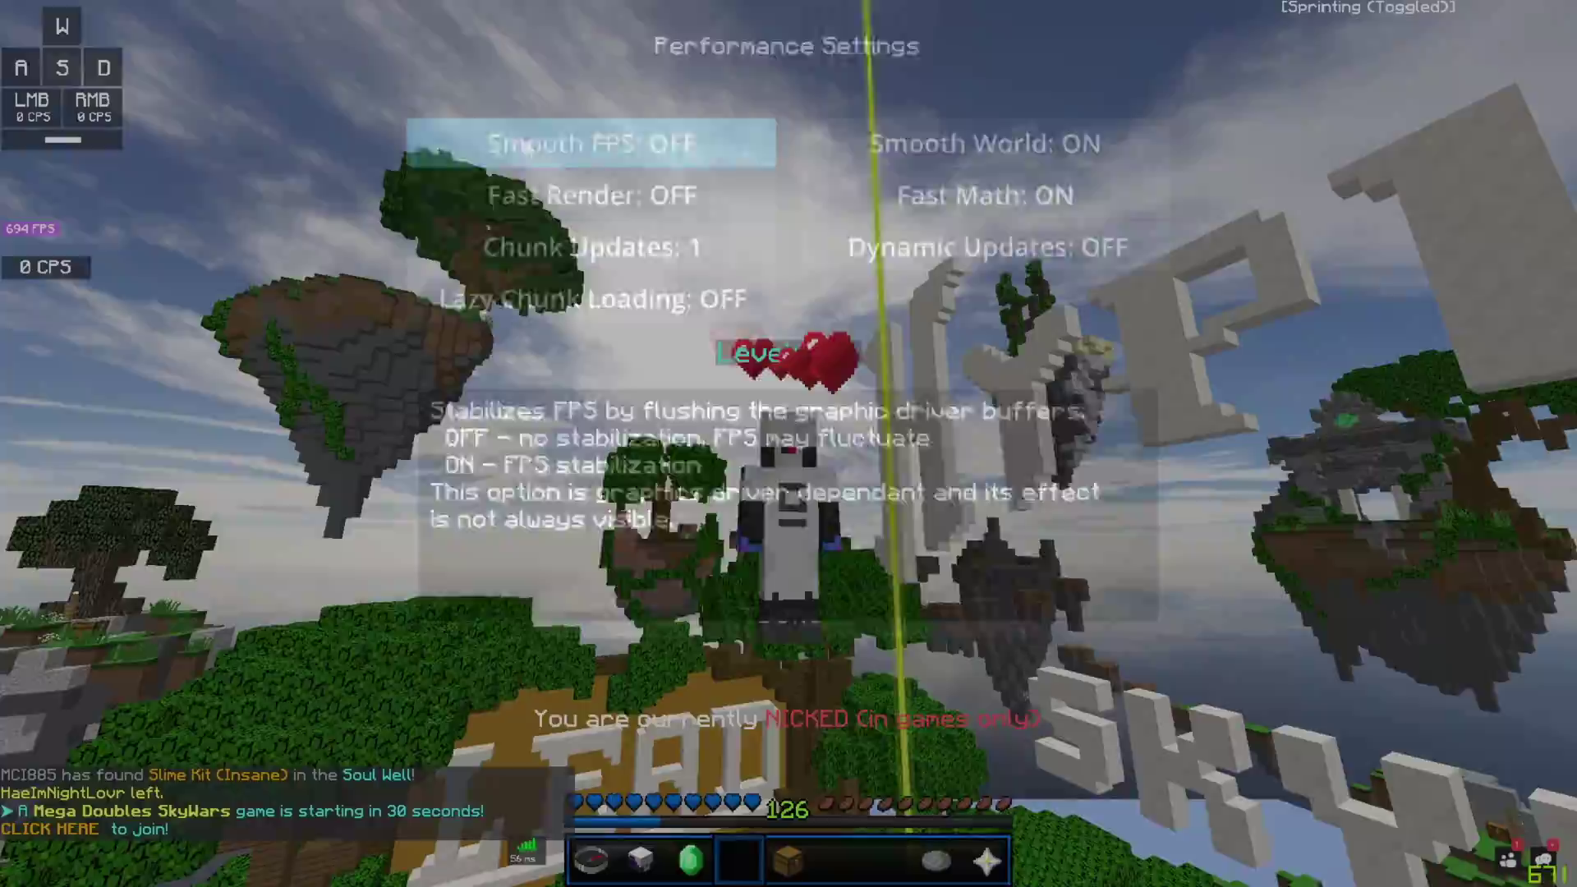
key("Escape")
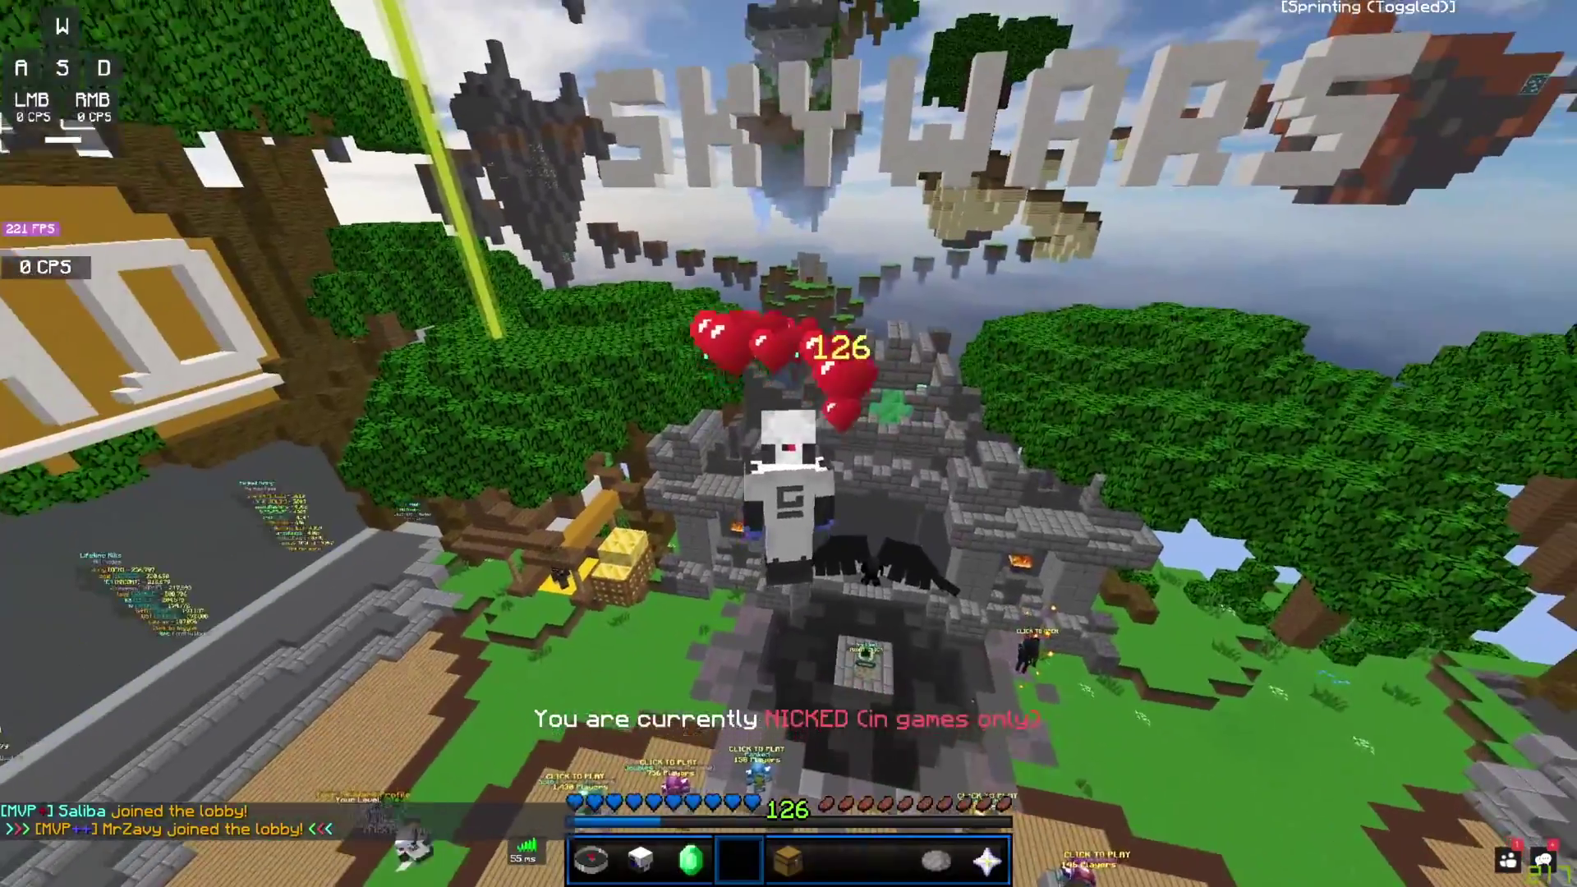
Revisit Options > Video Settings > Performance, then close every menu back to the lobby.
key("Escape")
left_click(756, 587)
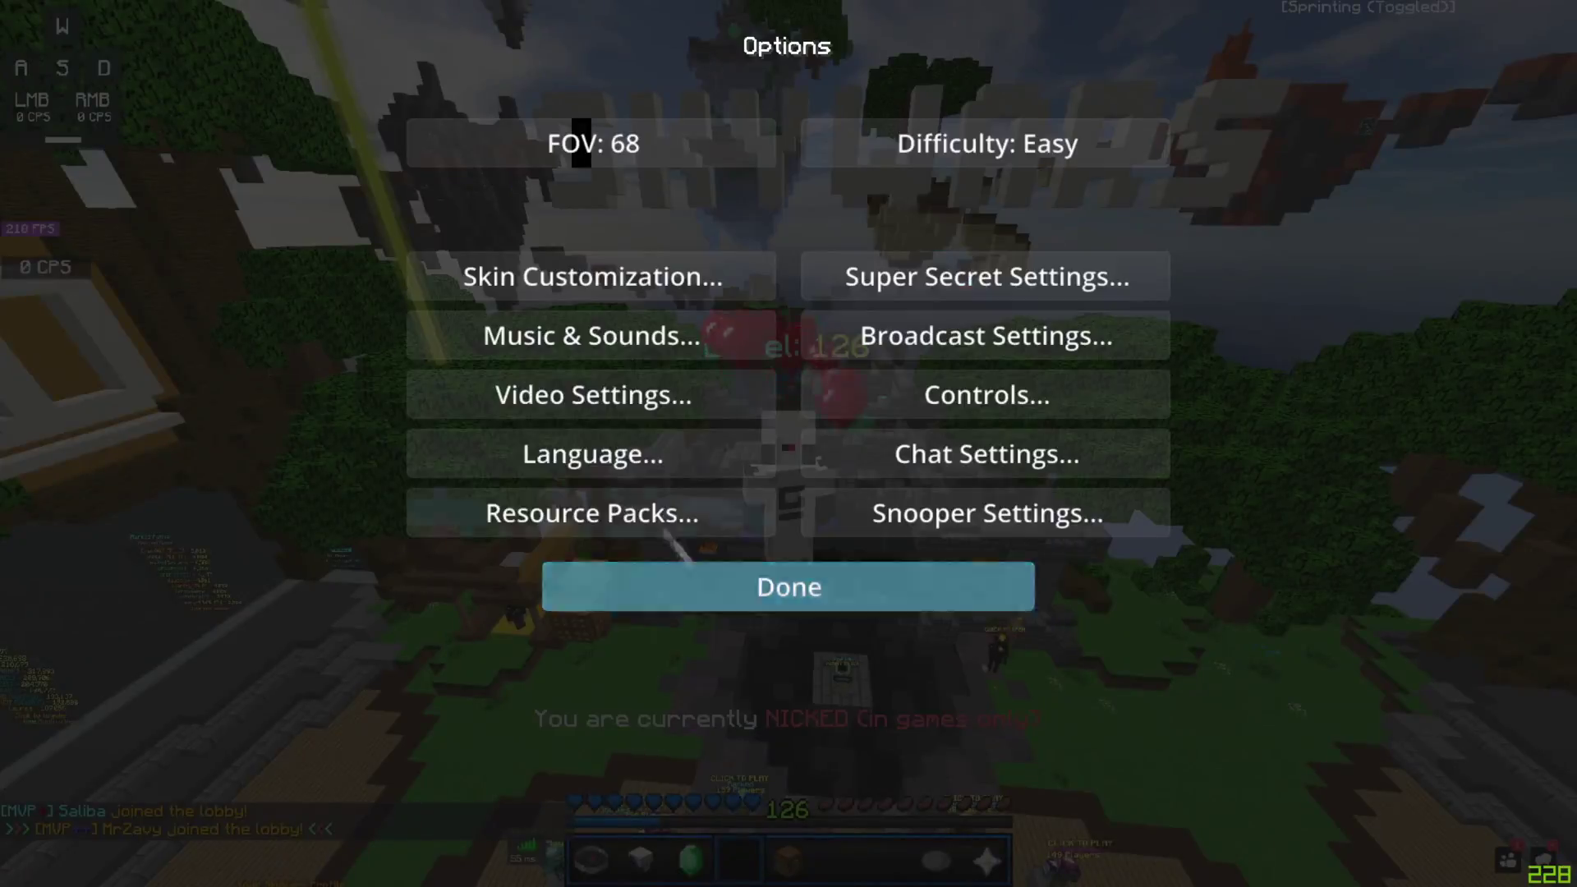
left_click(570, 394)
left_click(939, 504)
key("Escape")
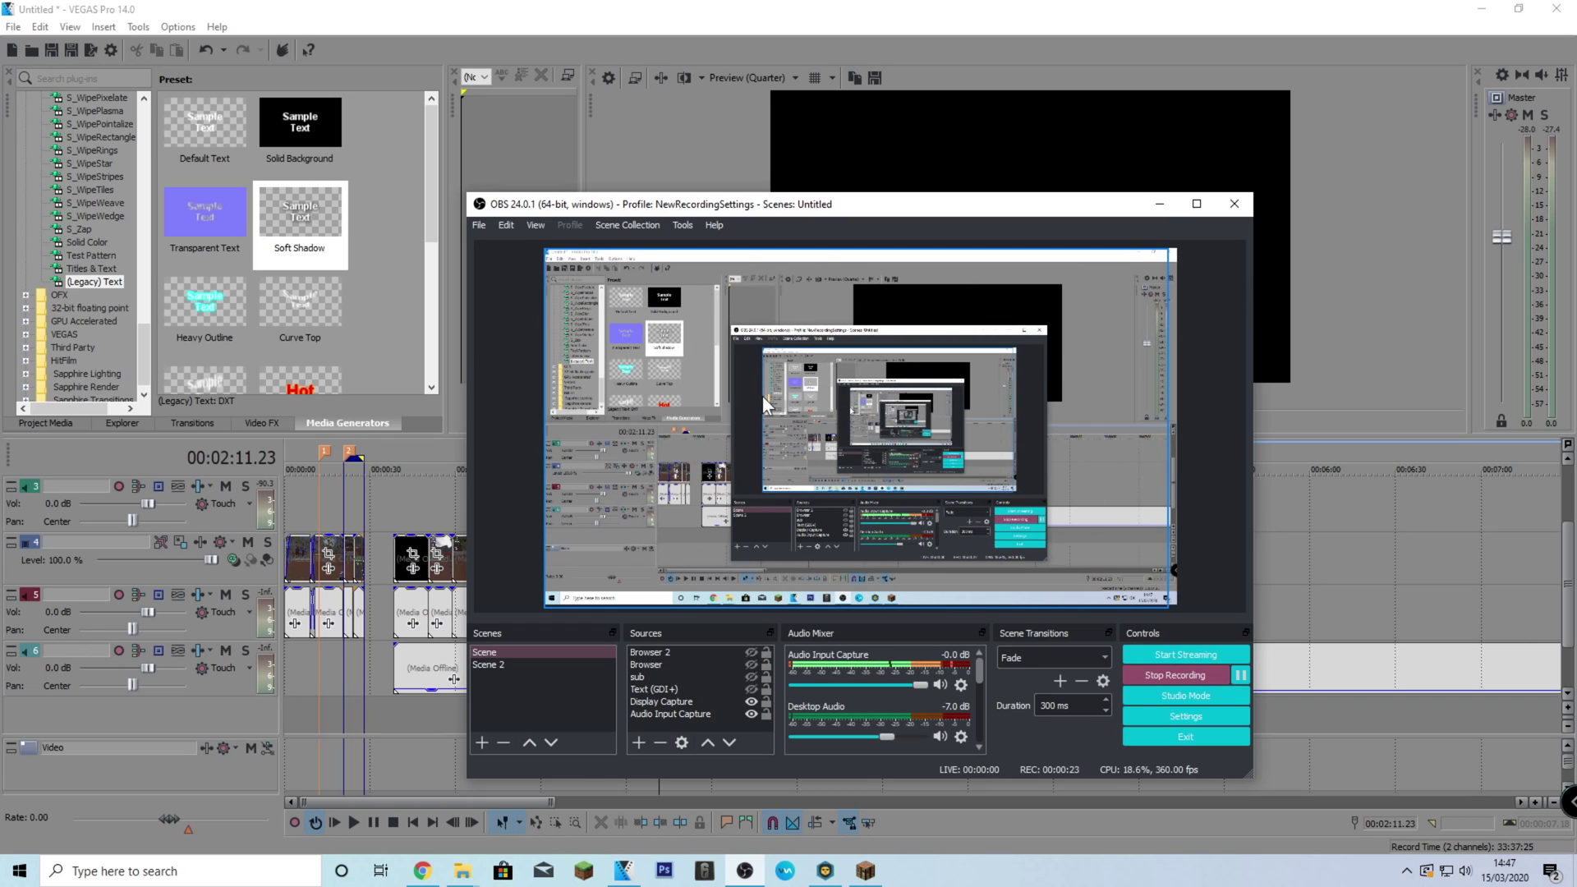
Select the Display Capture source, then the Audio Input Capture source in the Sources list.
left_click(694, 704)
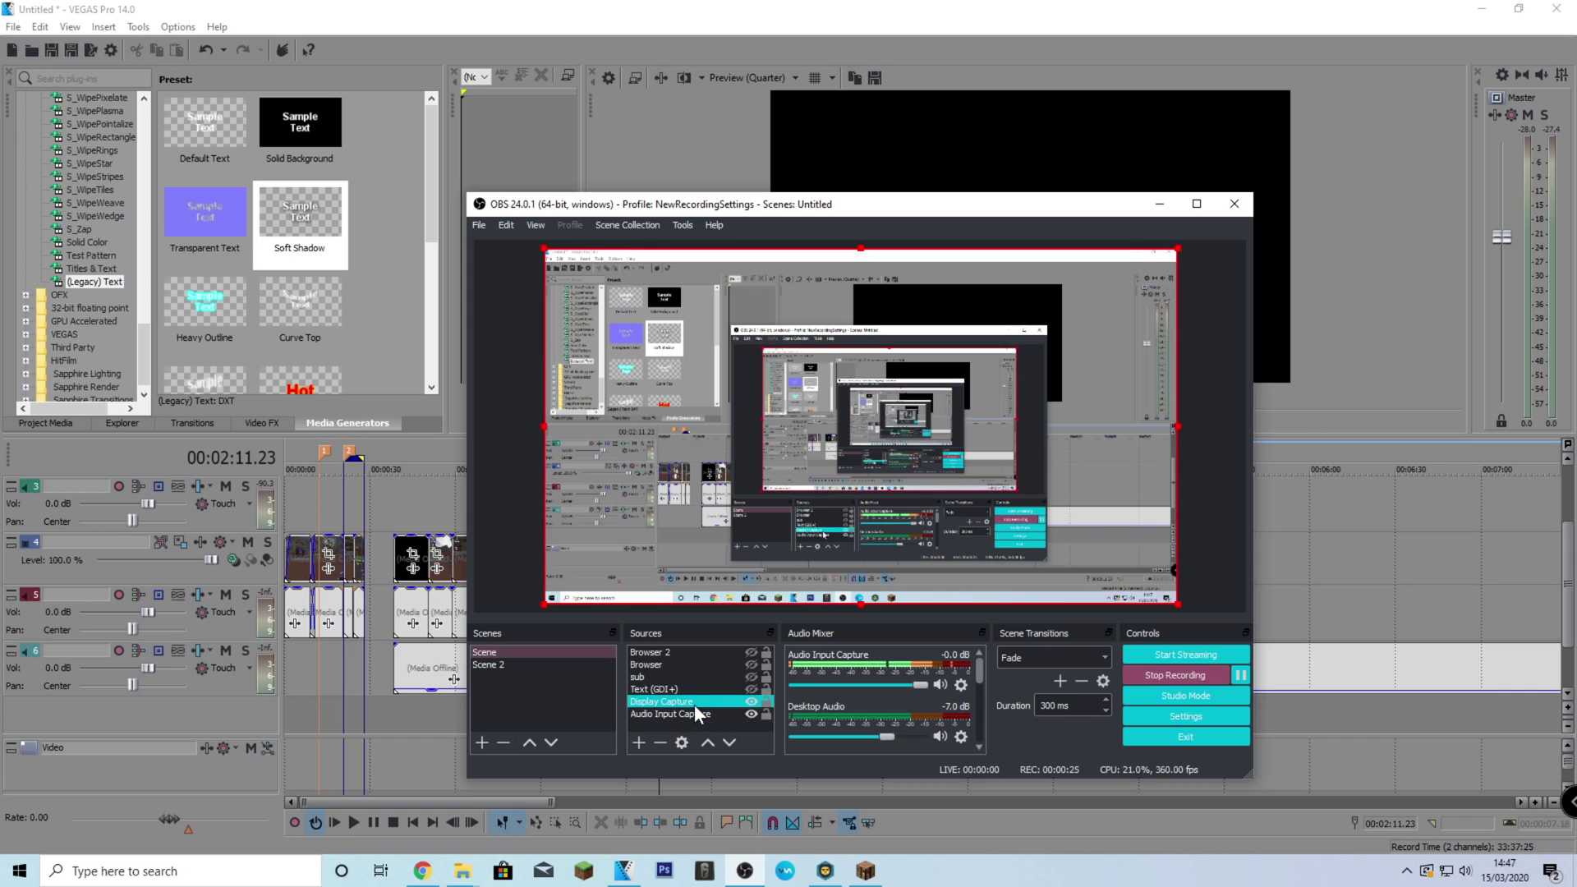
left_click(672, 712)
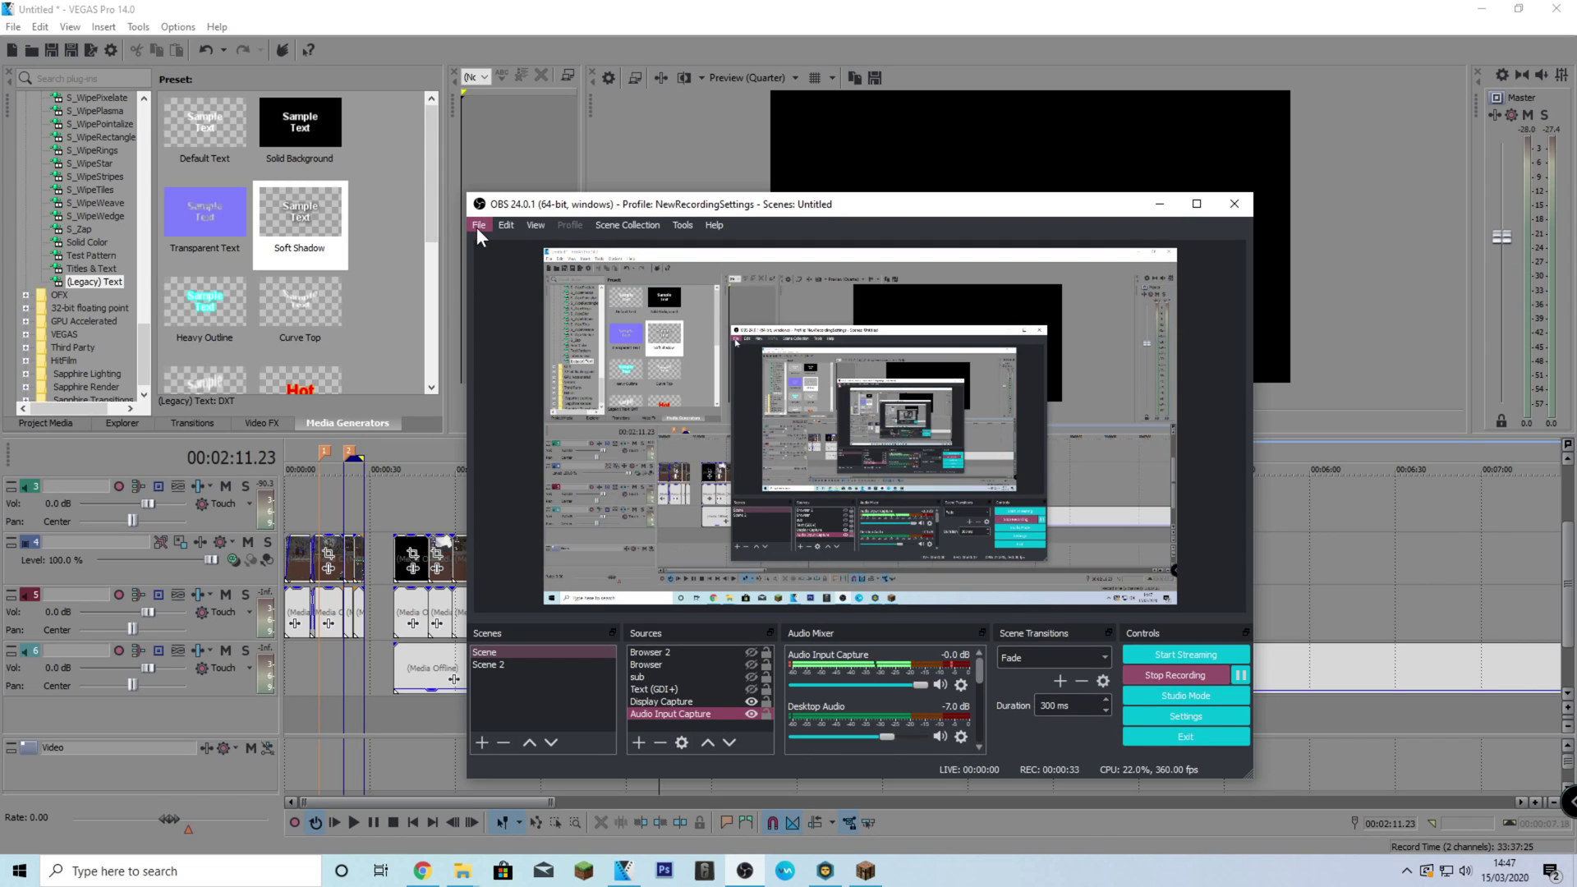
Open Settings from the File menu and view Output > Recording: mp4, NVENC H.264, CBR 60000 Kbps.
left_click(476, 227)
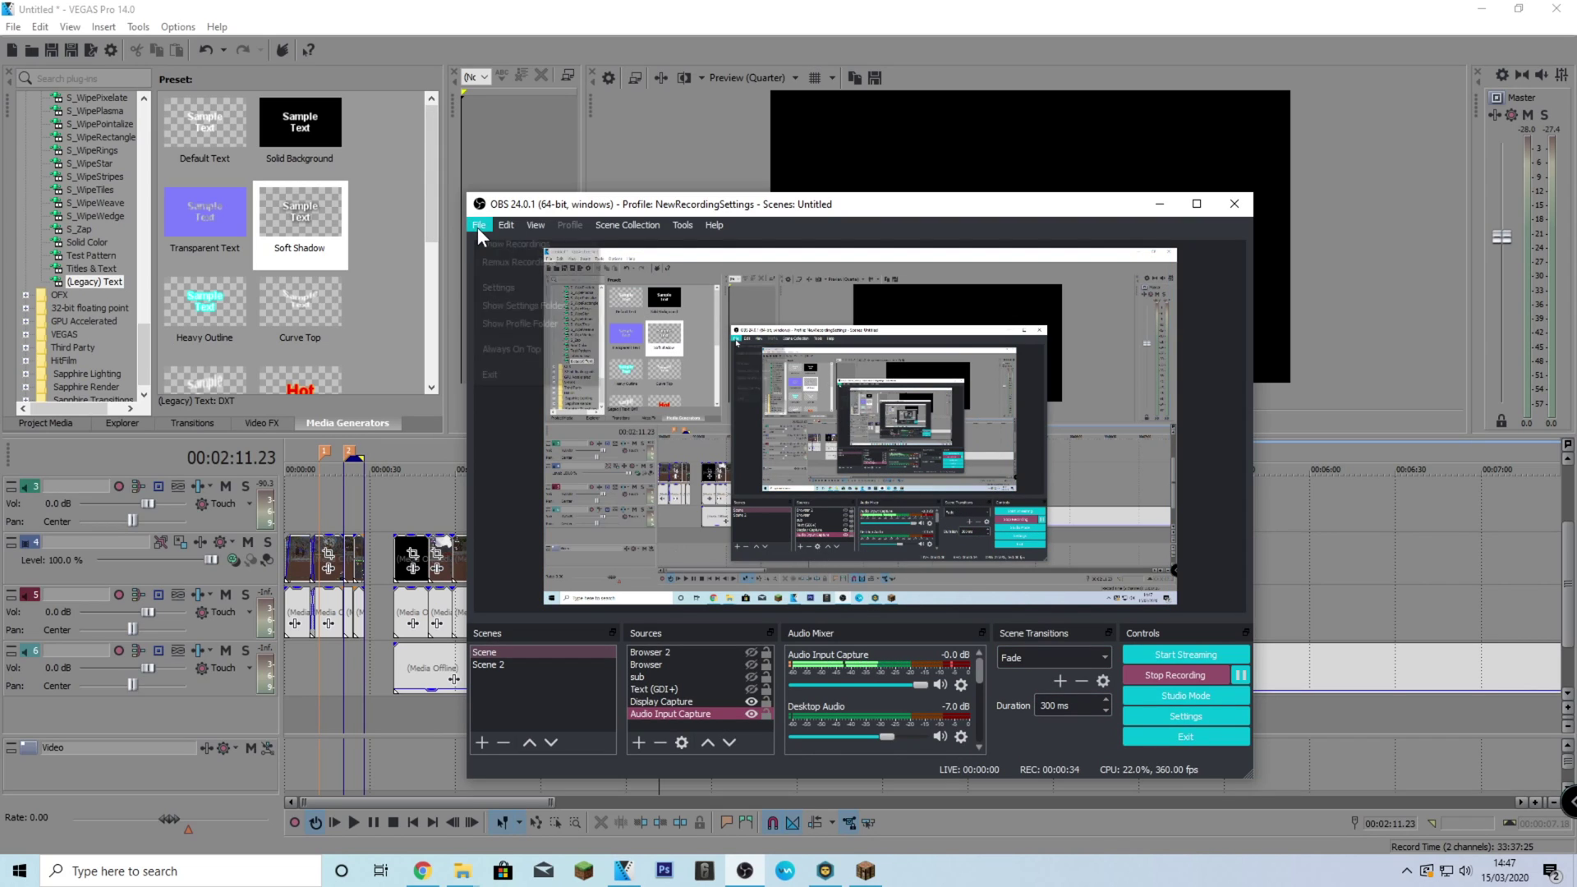
left_click(505, 288)
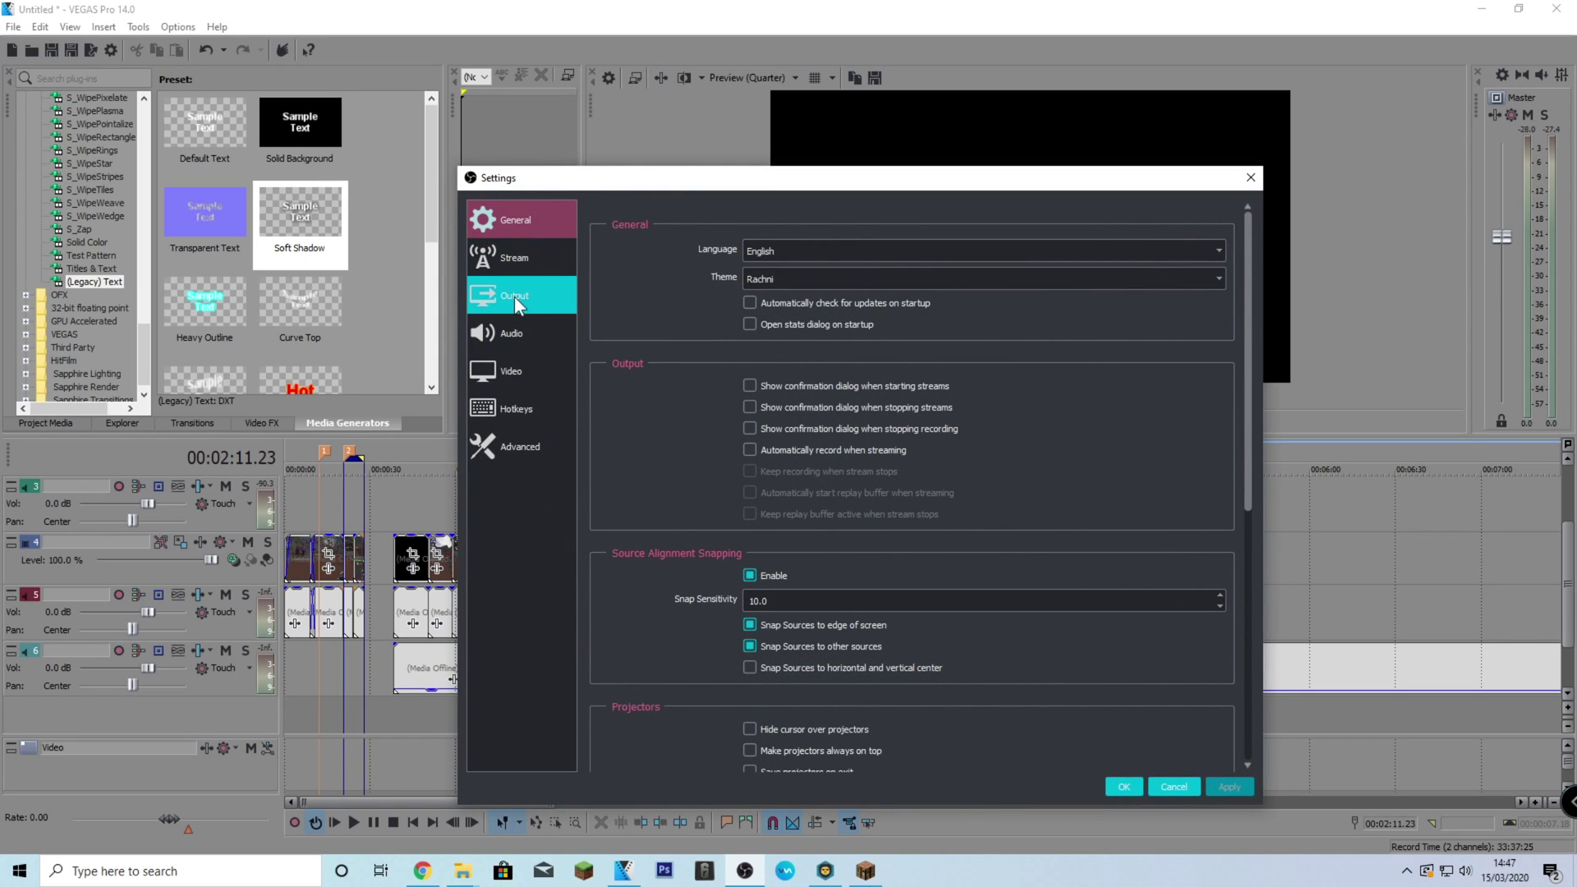
left_click(505, 294)
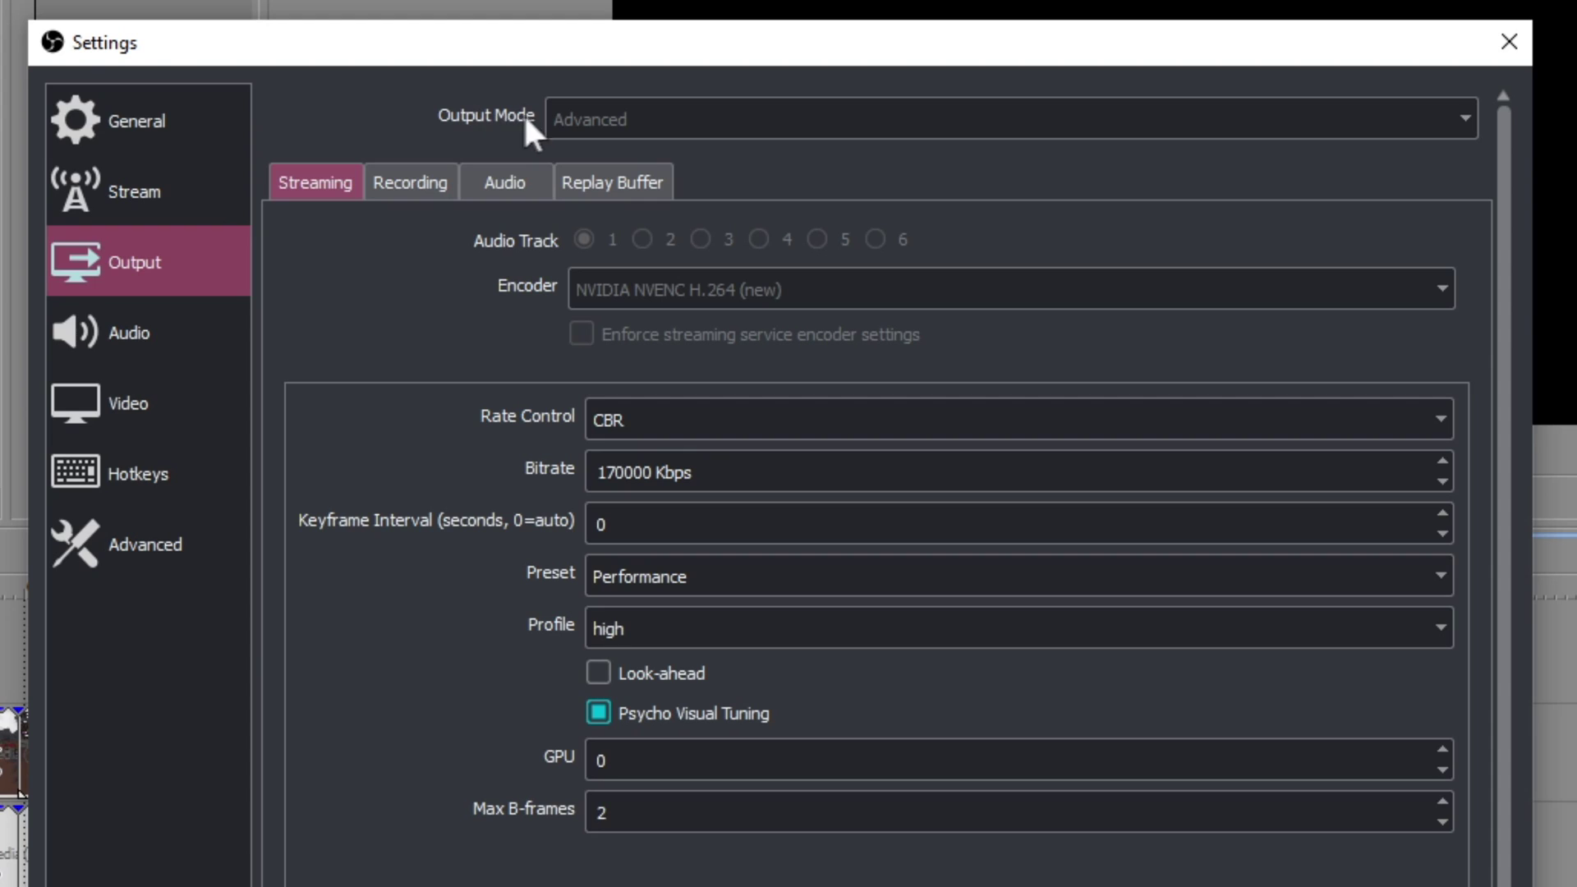
left_click(415, 191)
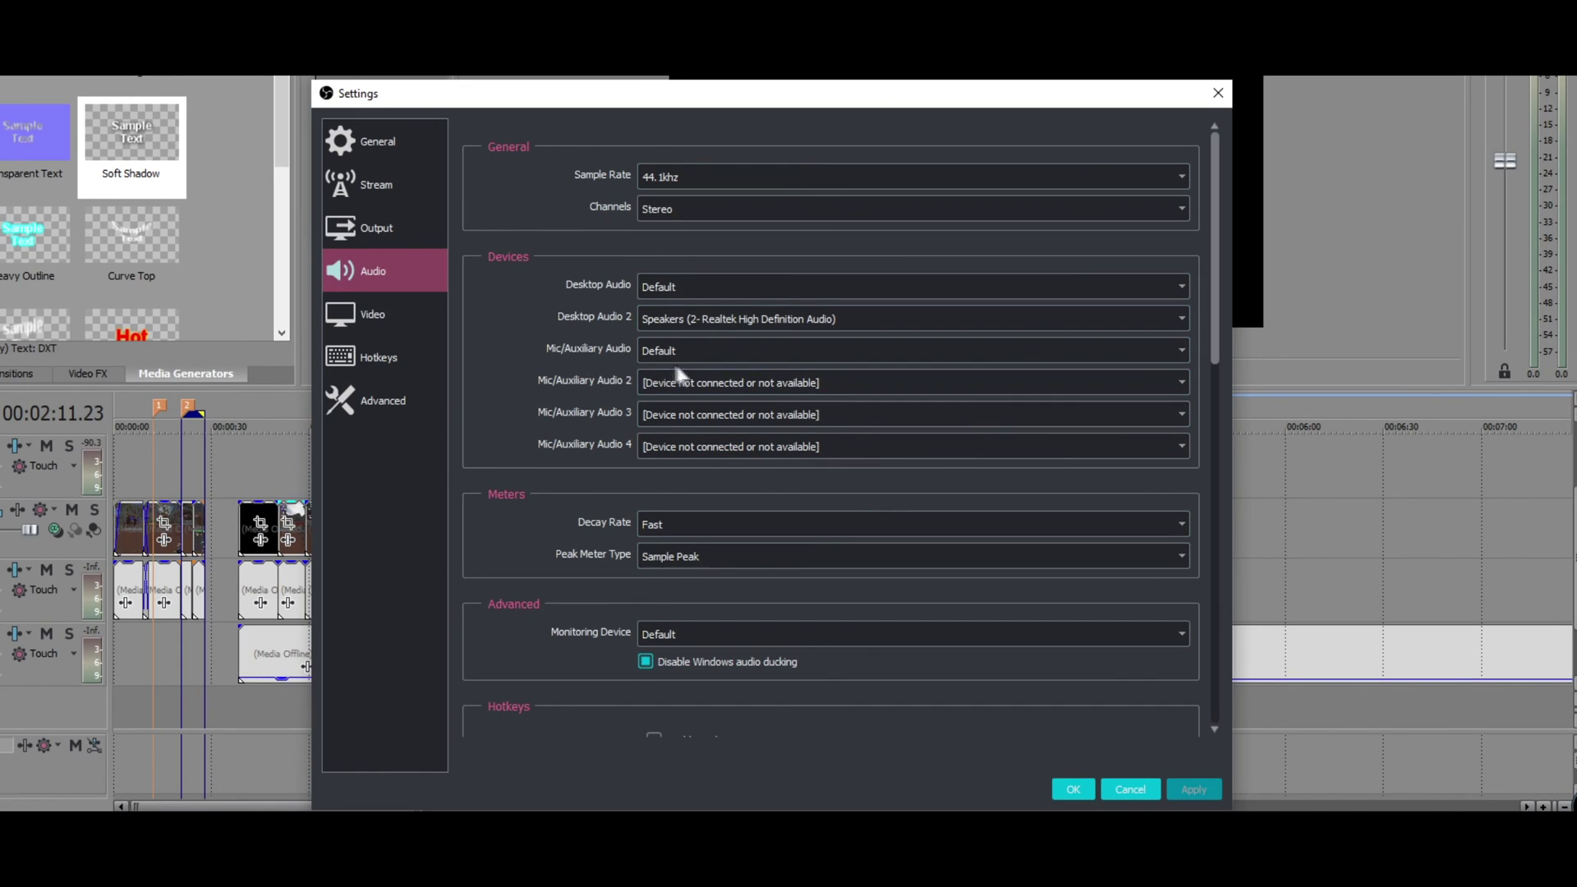
Show the Video page: 1920x1080 base and output resolution, Bilinear filter, 360 FPS.
left_click(371, 301)
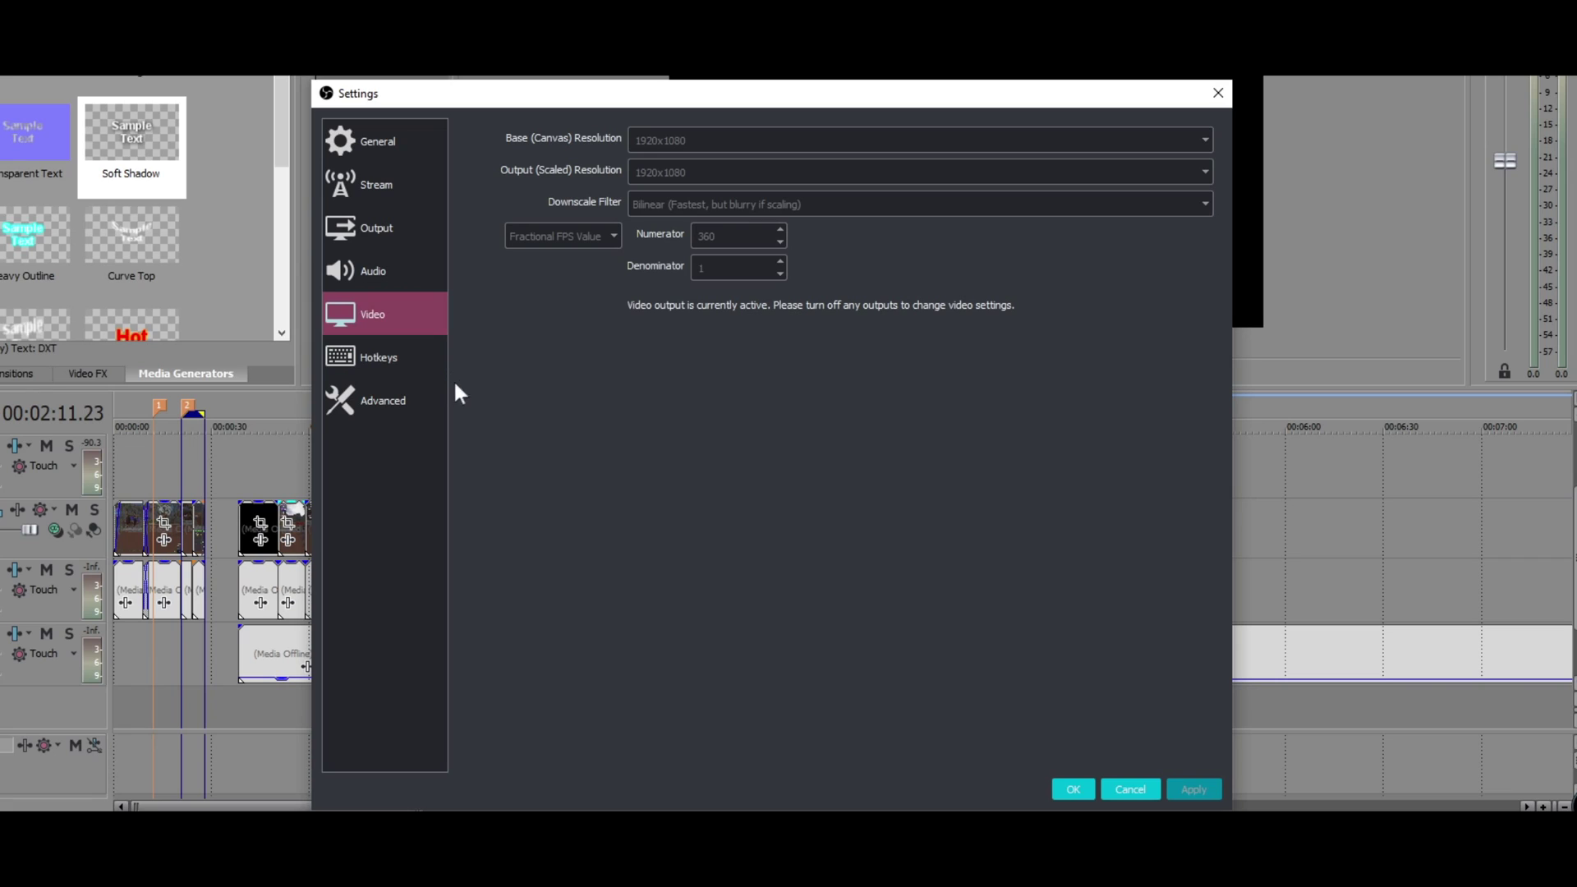
Look over the Hotkeys and Advanced pages, then confirm the Settings with OK.
left_click(407, 368)
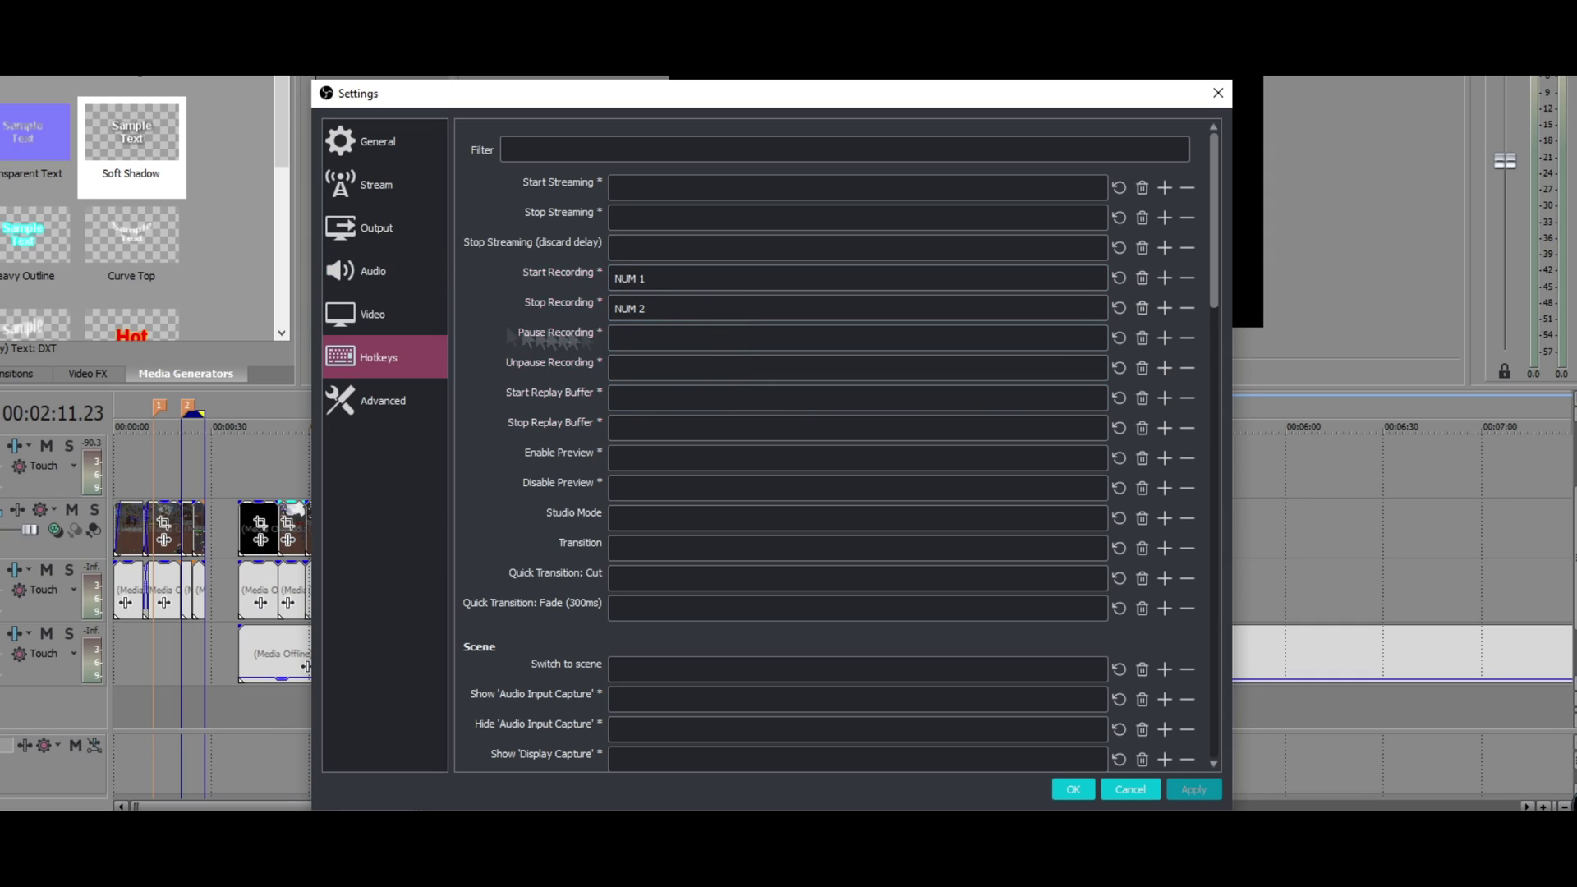
left_click(355, 412)
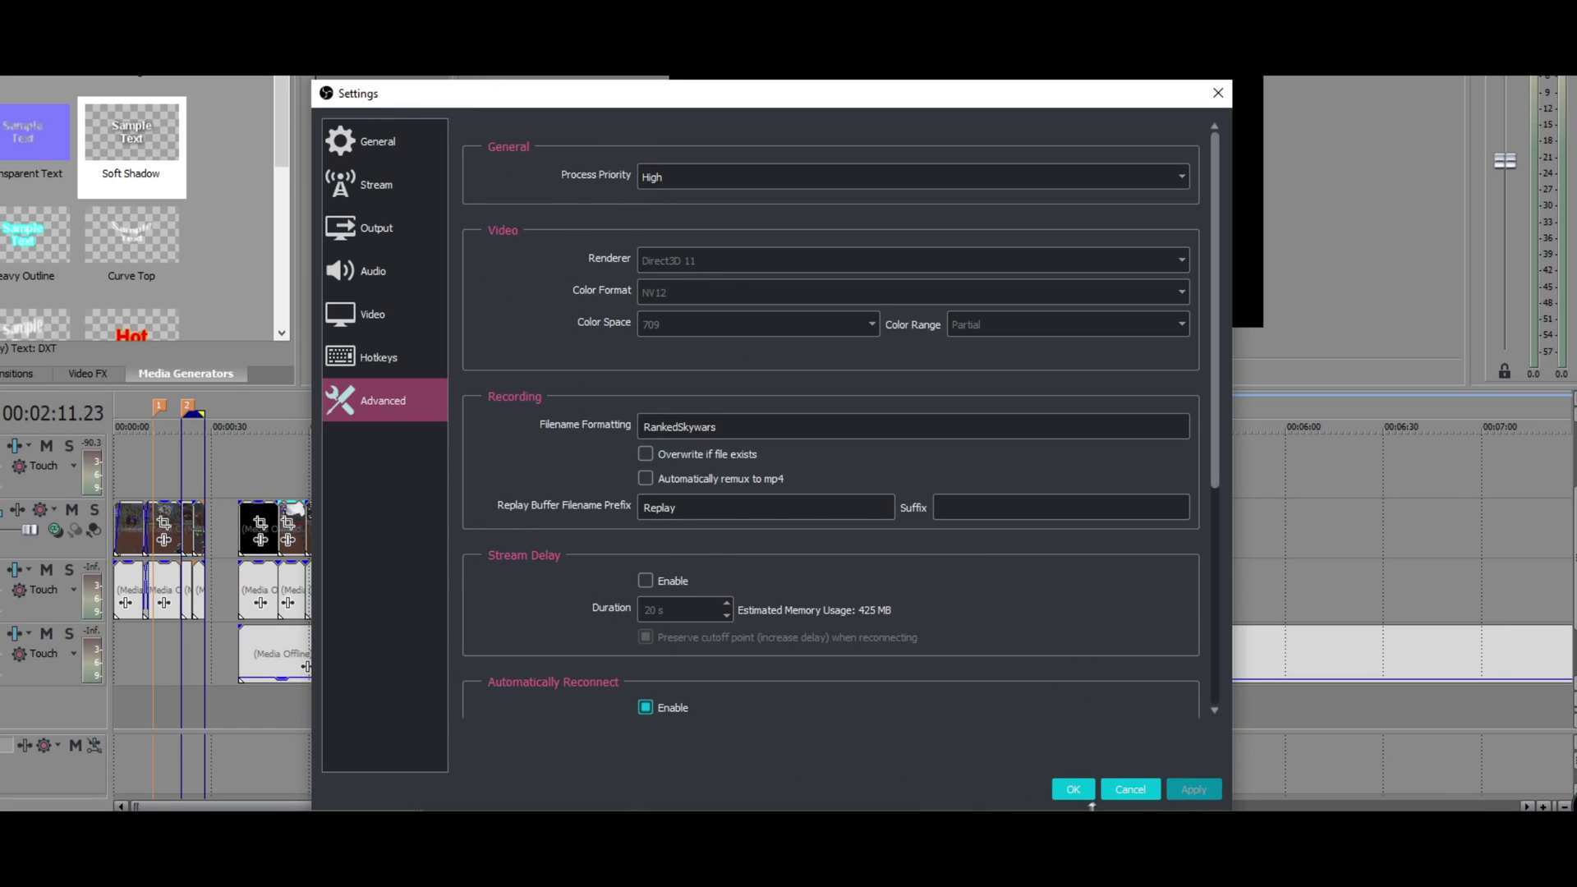
left_click(1070, 787)
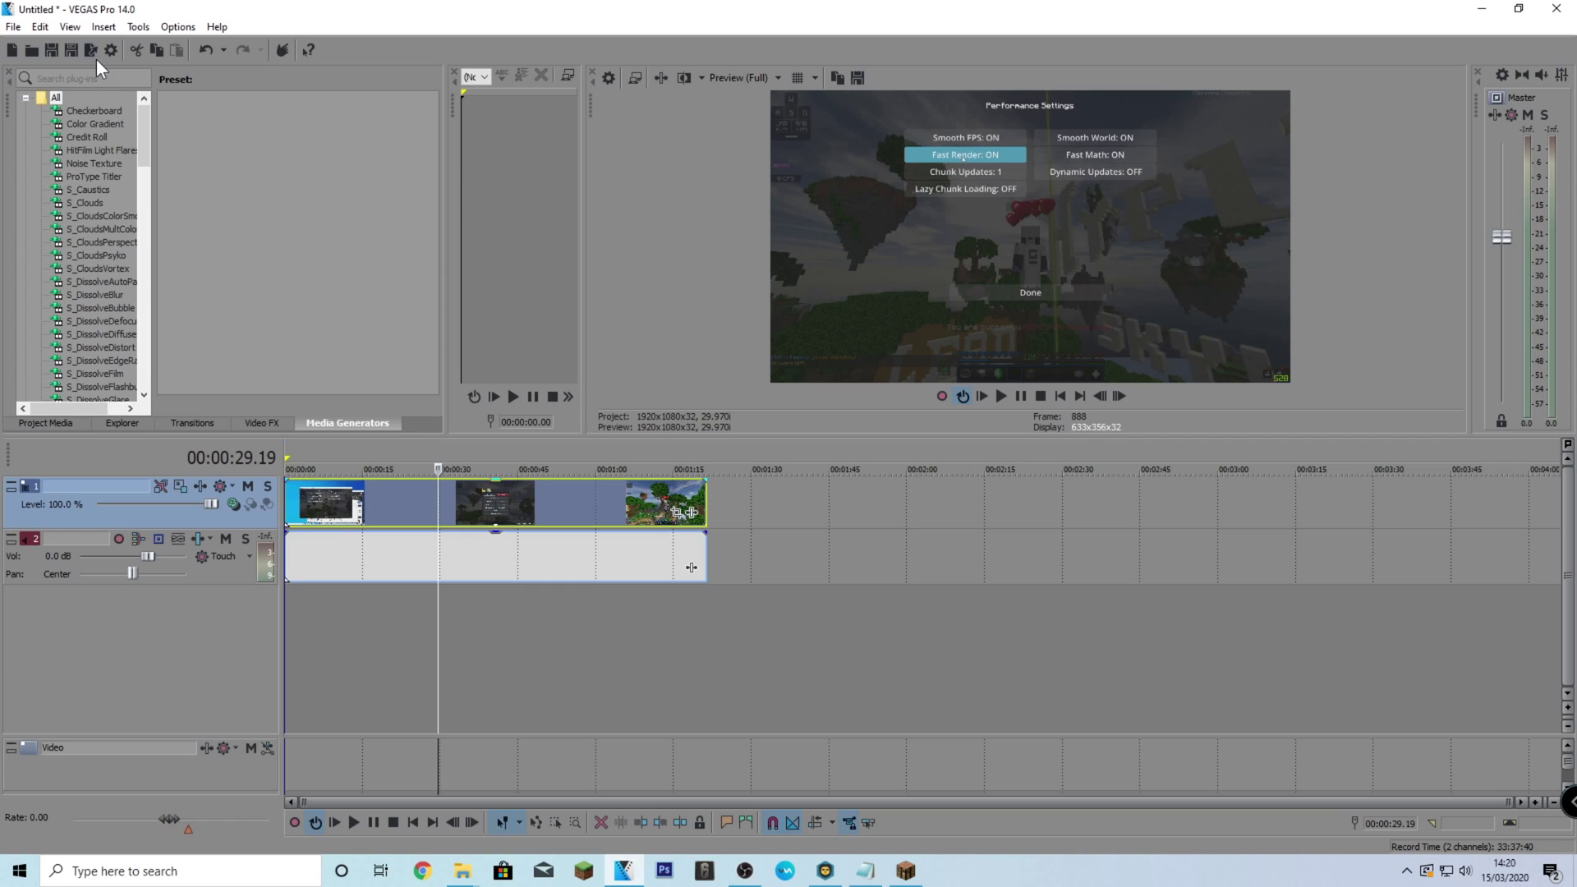
In Render As, pick the YouTube template under MainConcept AVC/AAC (*.mp4;*.avc).
left_click(88, 51)
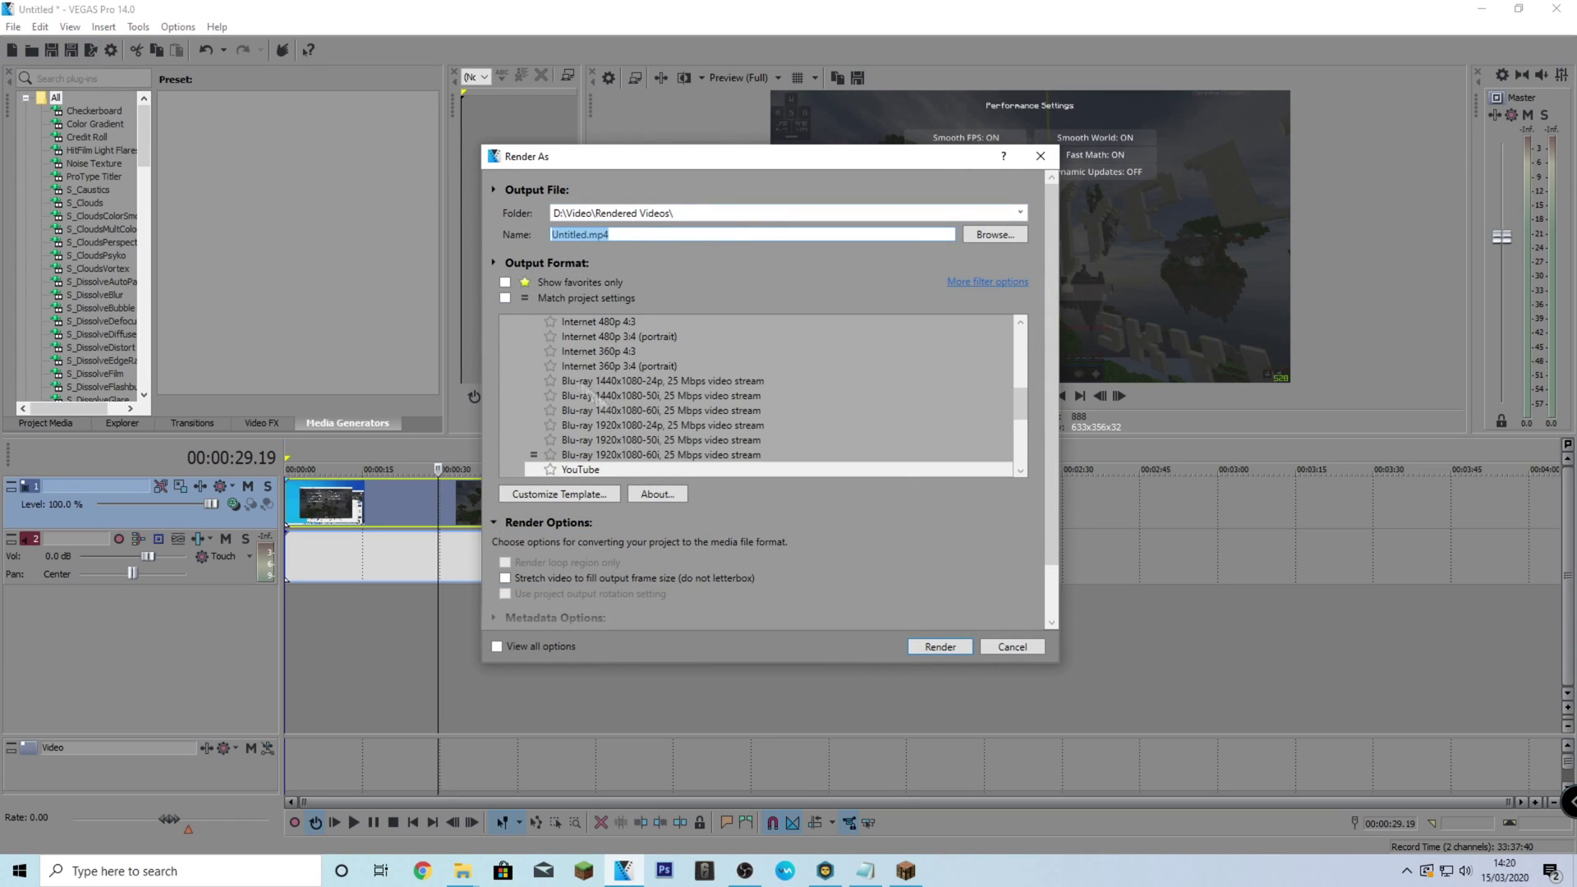
left_click(608, 368)
scroll(618, 375, "up", 6)
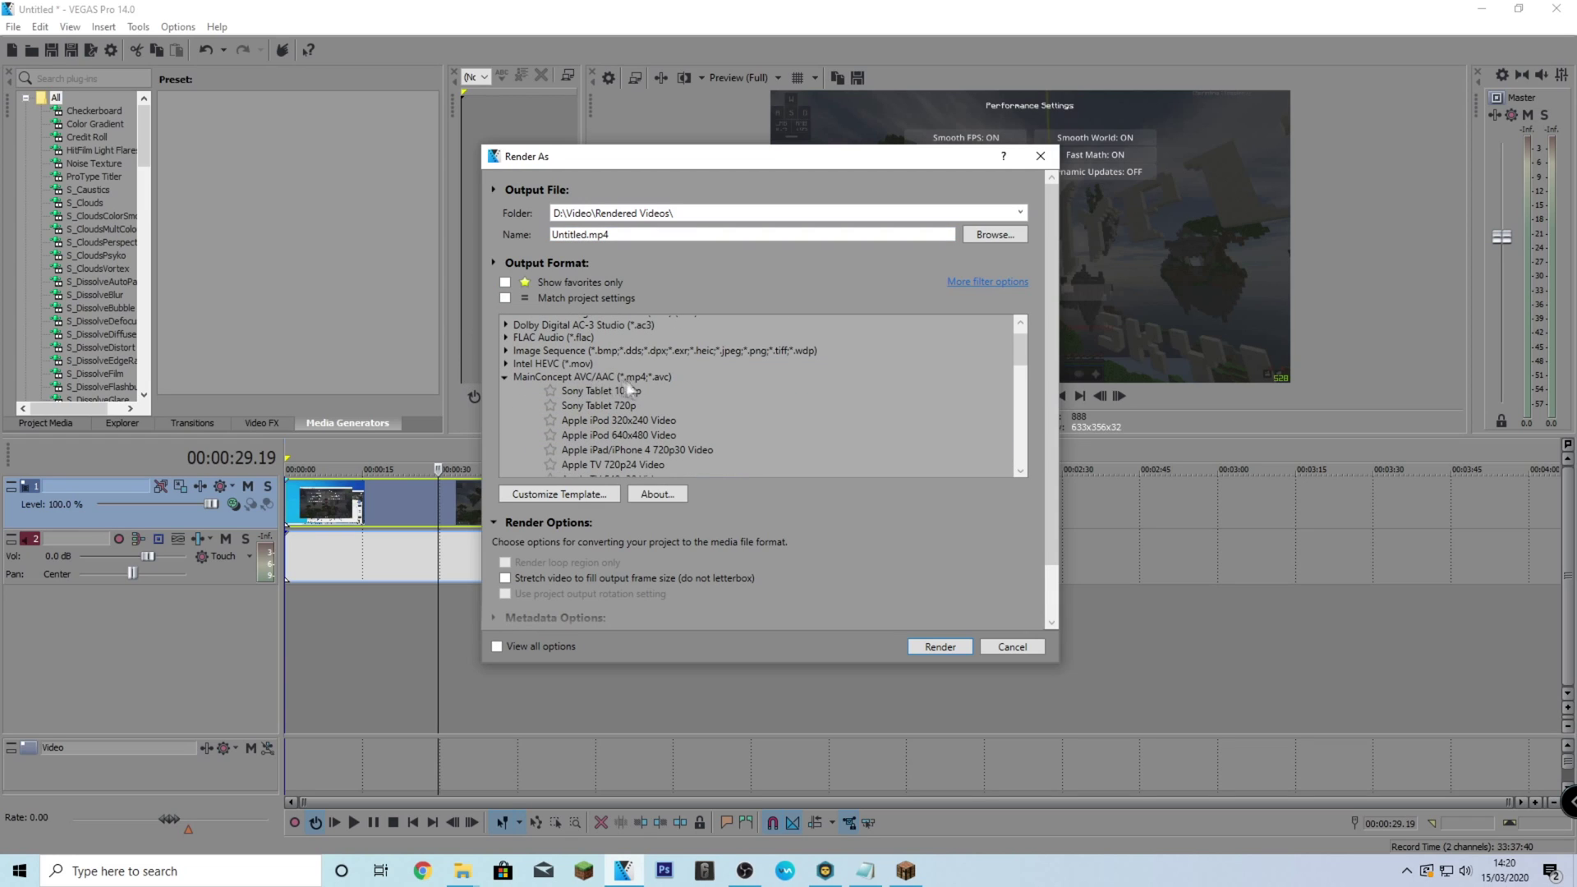
scroll(492, 399, "up", 1)
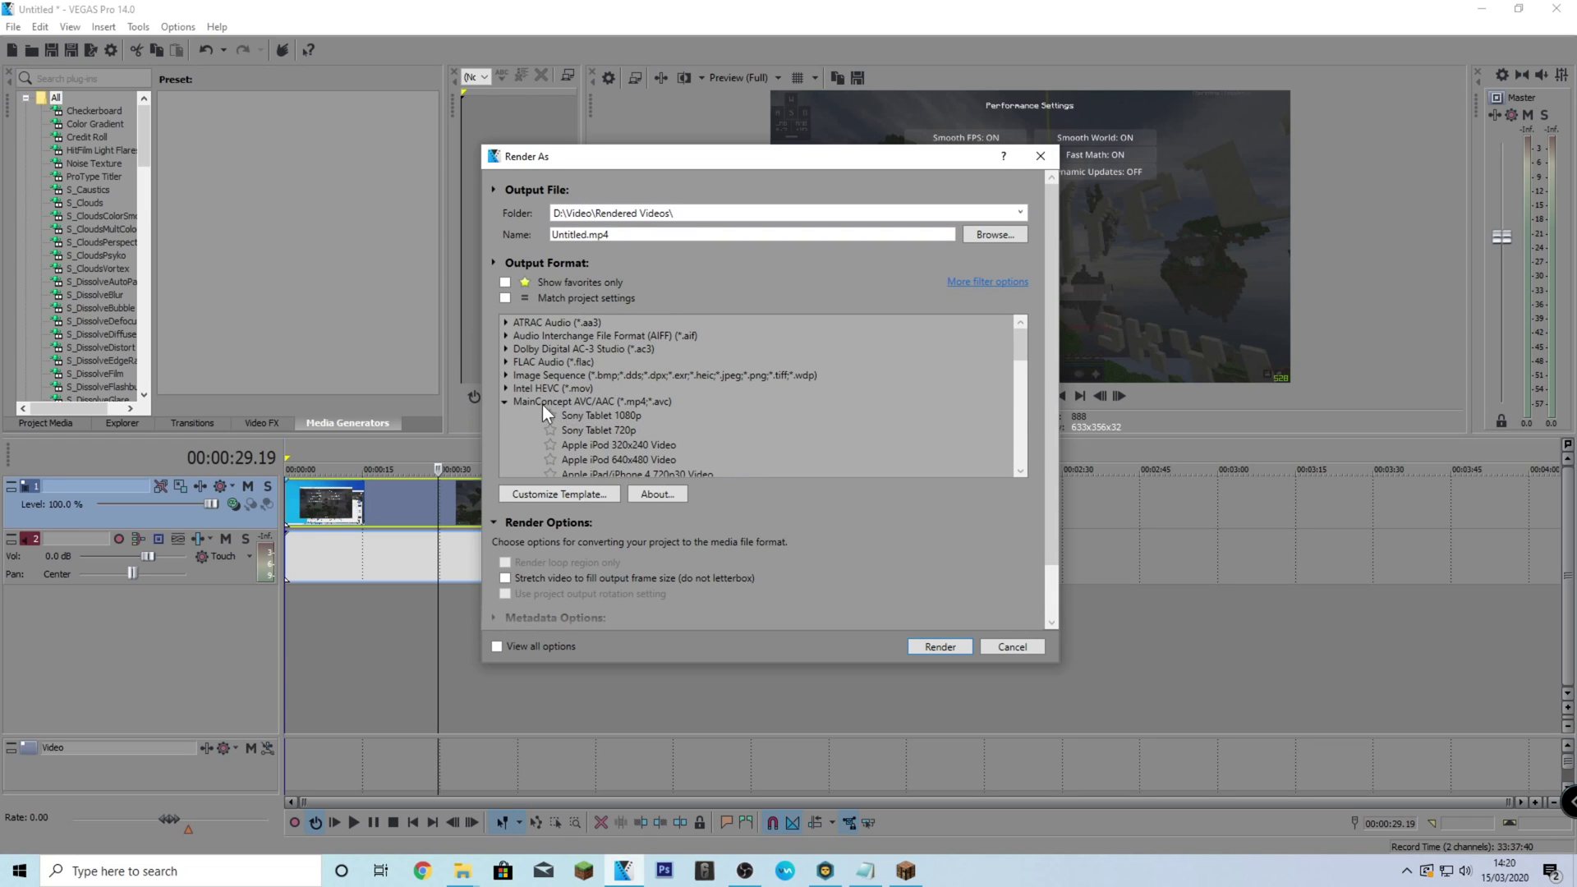
left_click(514, 391)
left_click(514, 399)
left_click(504, 401)
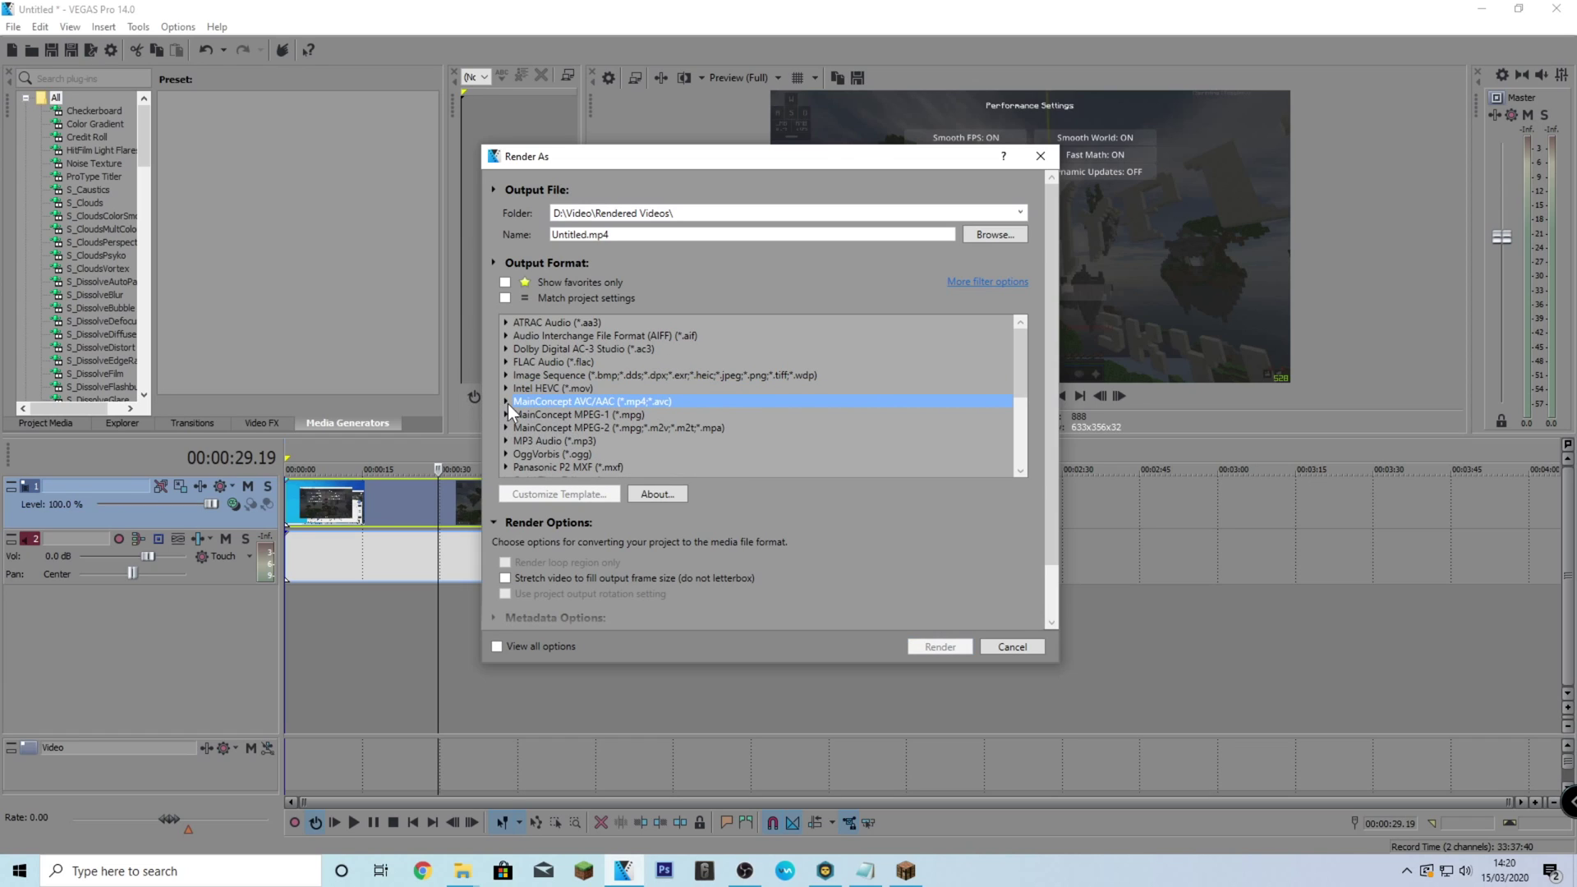
left_click(507, 402)
scroll(596, 403, "down", 4)
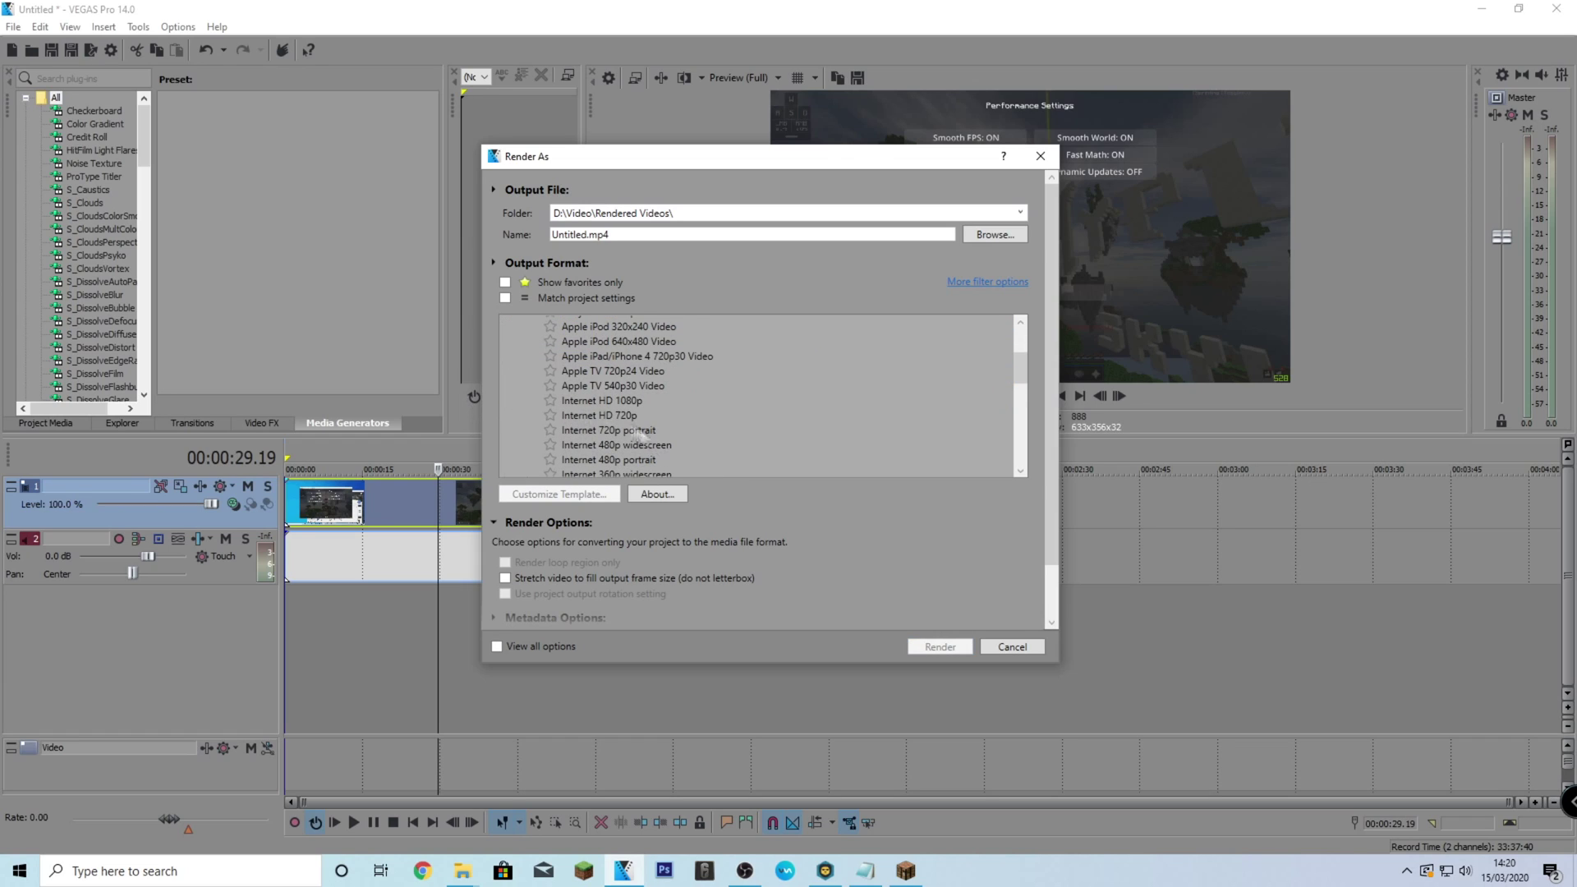
left_click(596, 403)
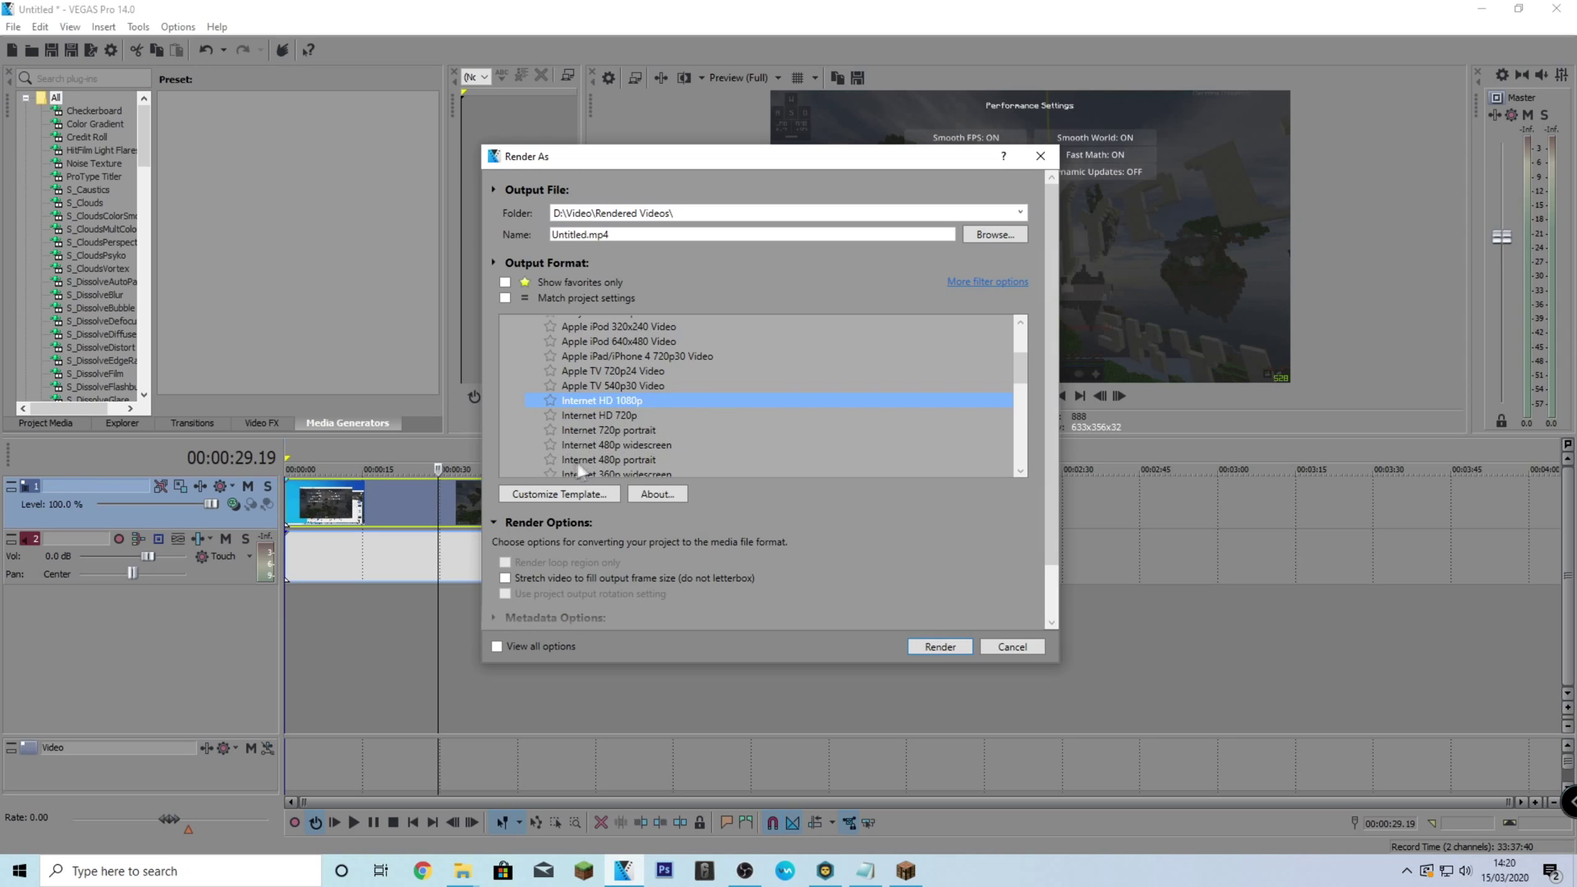
scroll(575, 403, "down", 8)
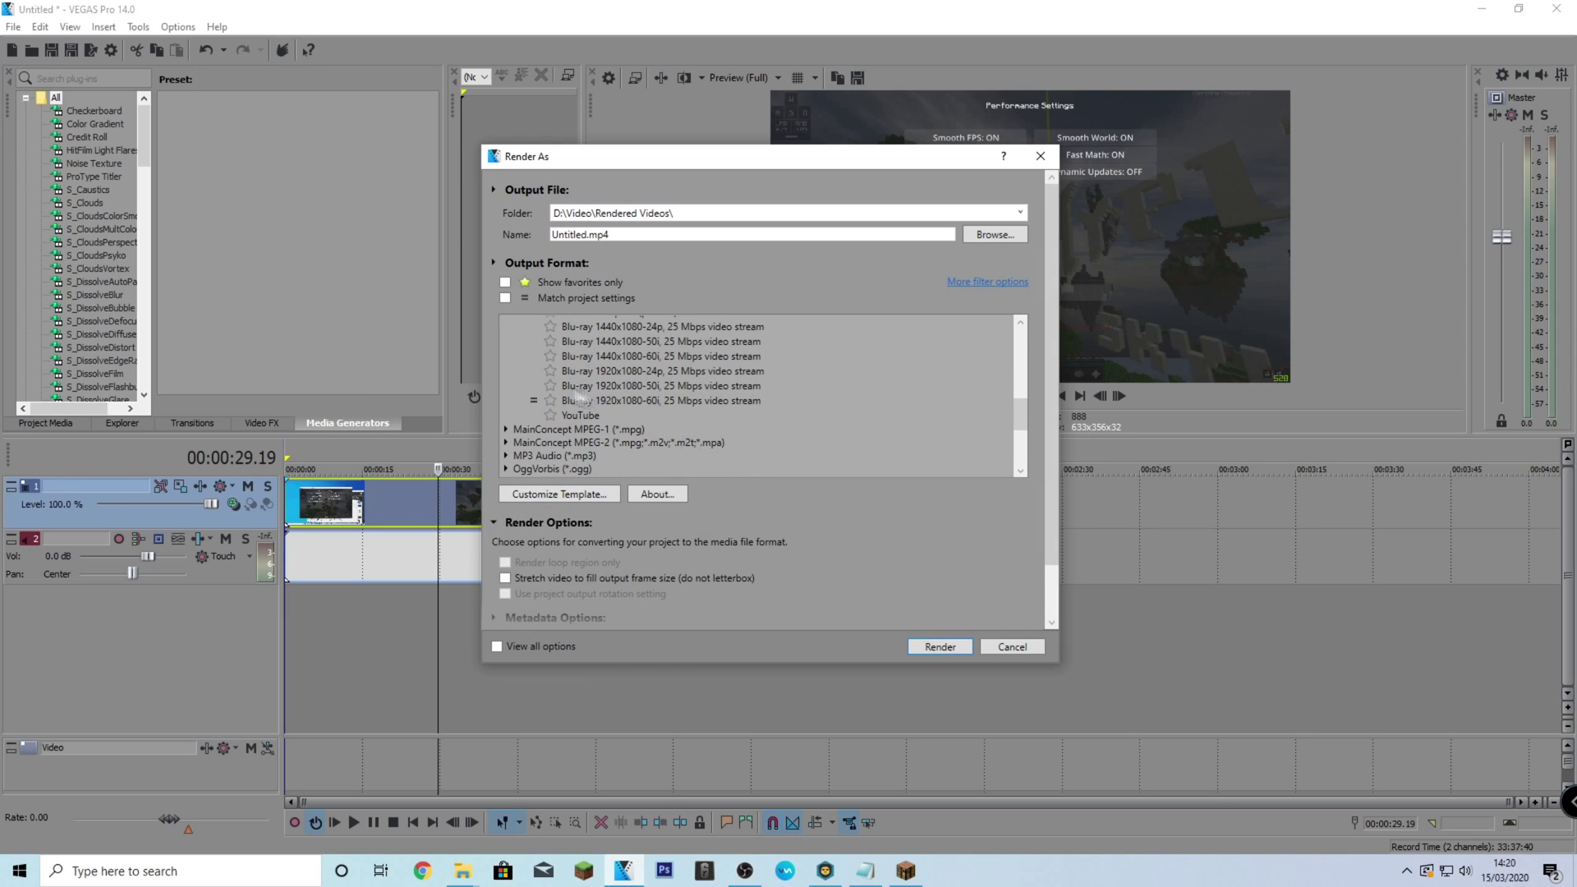
left_click(565, 416)
Customize the YouTube template: 2560x1440, frame rate 60, constant bit rate 50,000,000 bps.
left_click(565, 491)
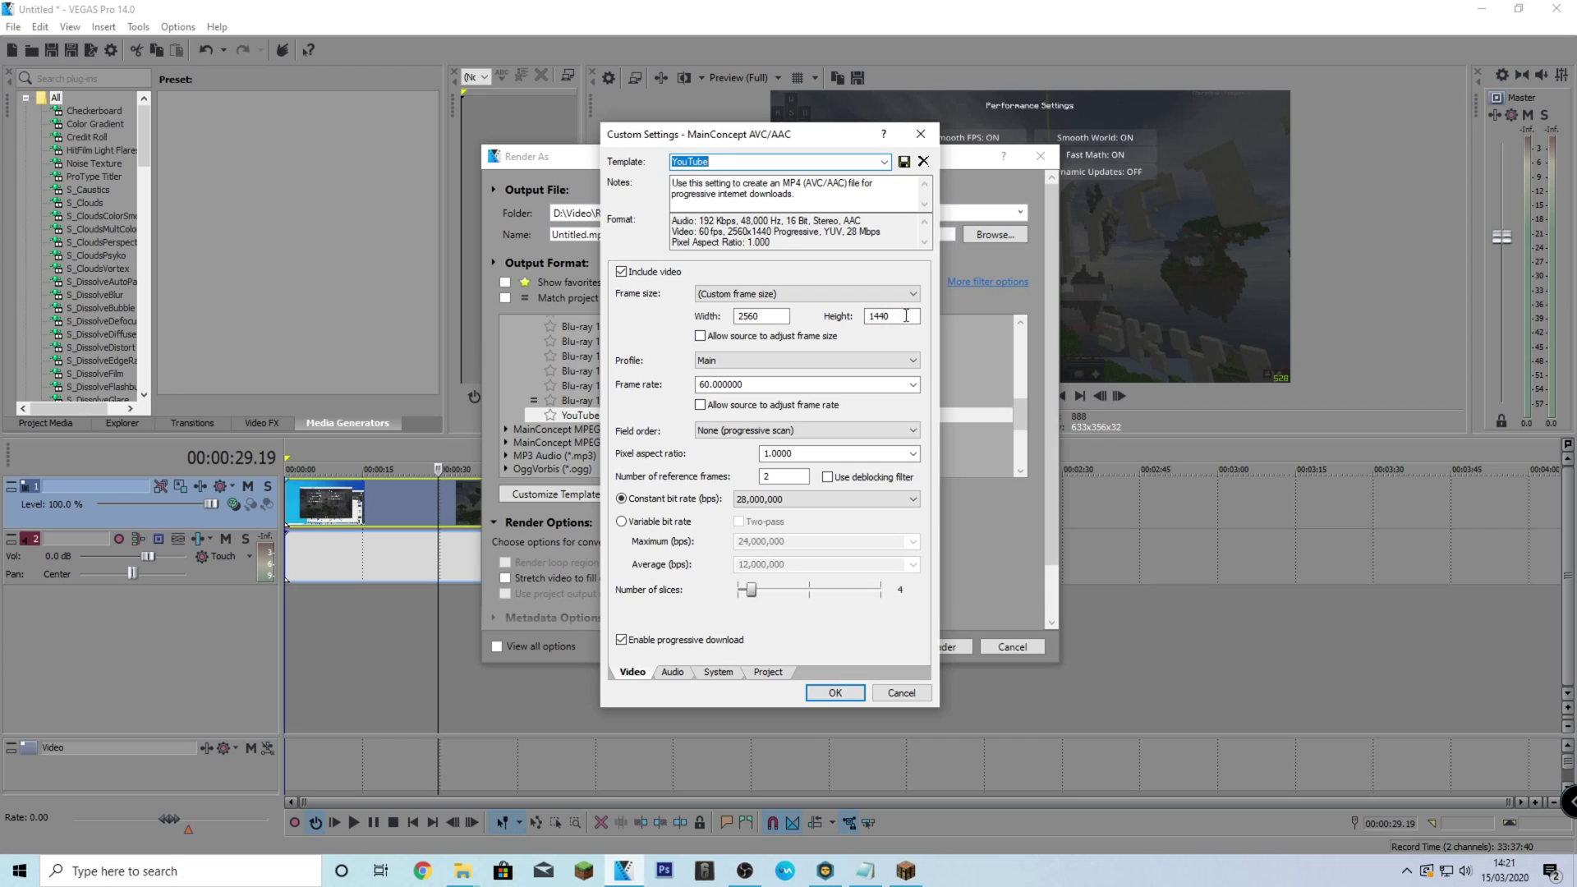
double_click(874, 317)
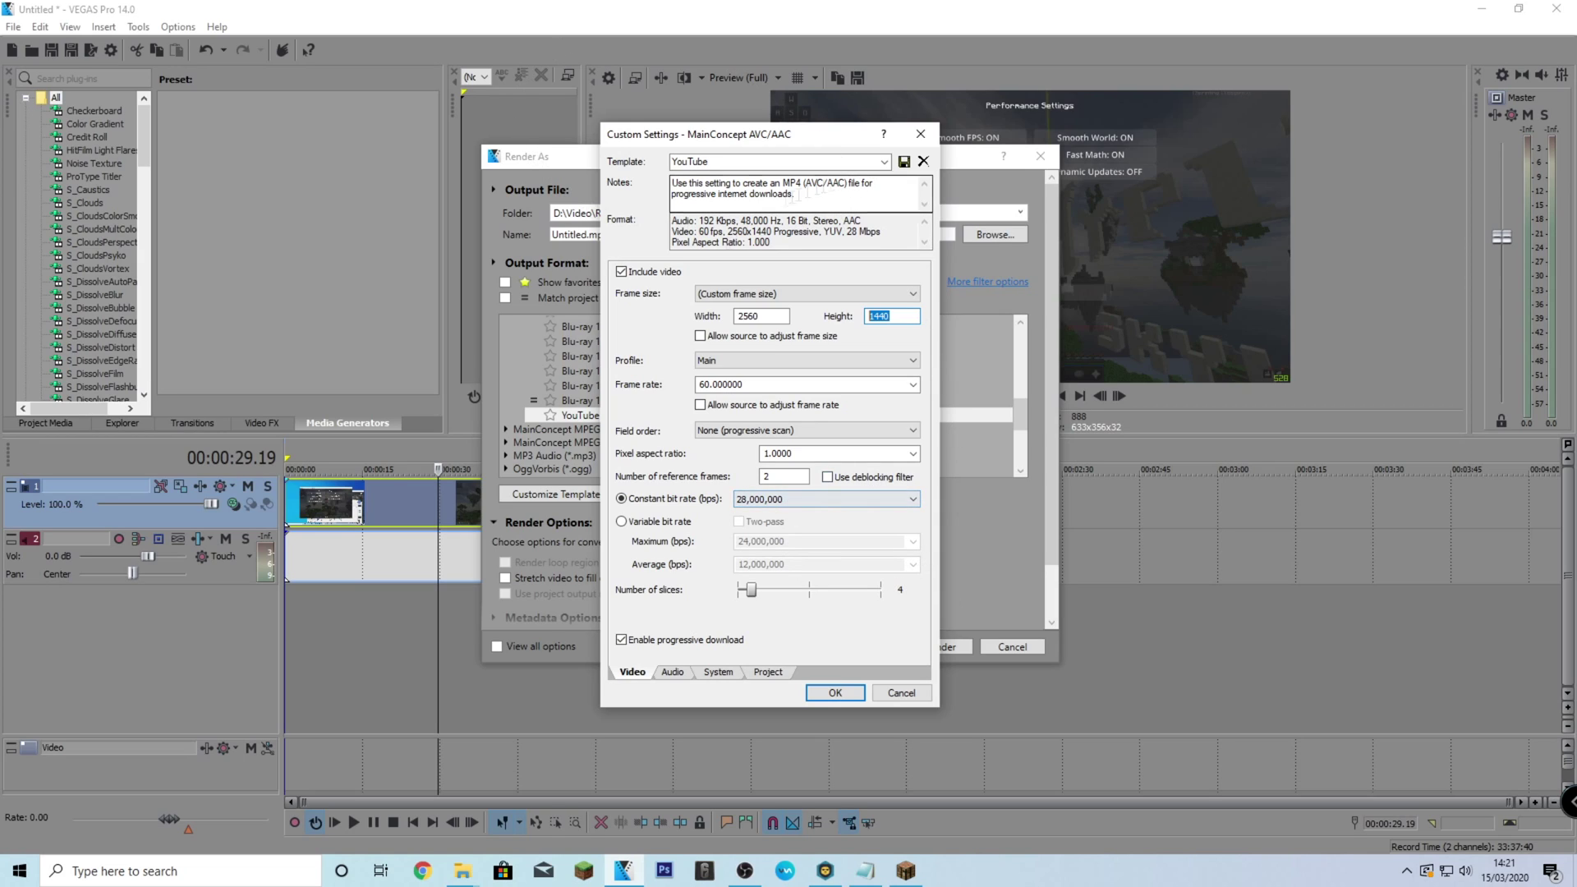
left_click(764, 384)
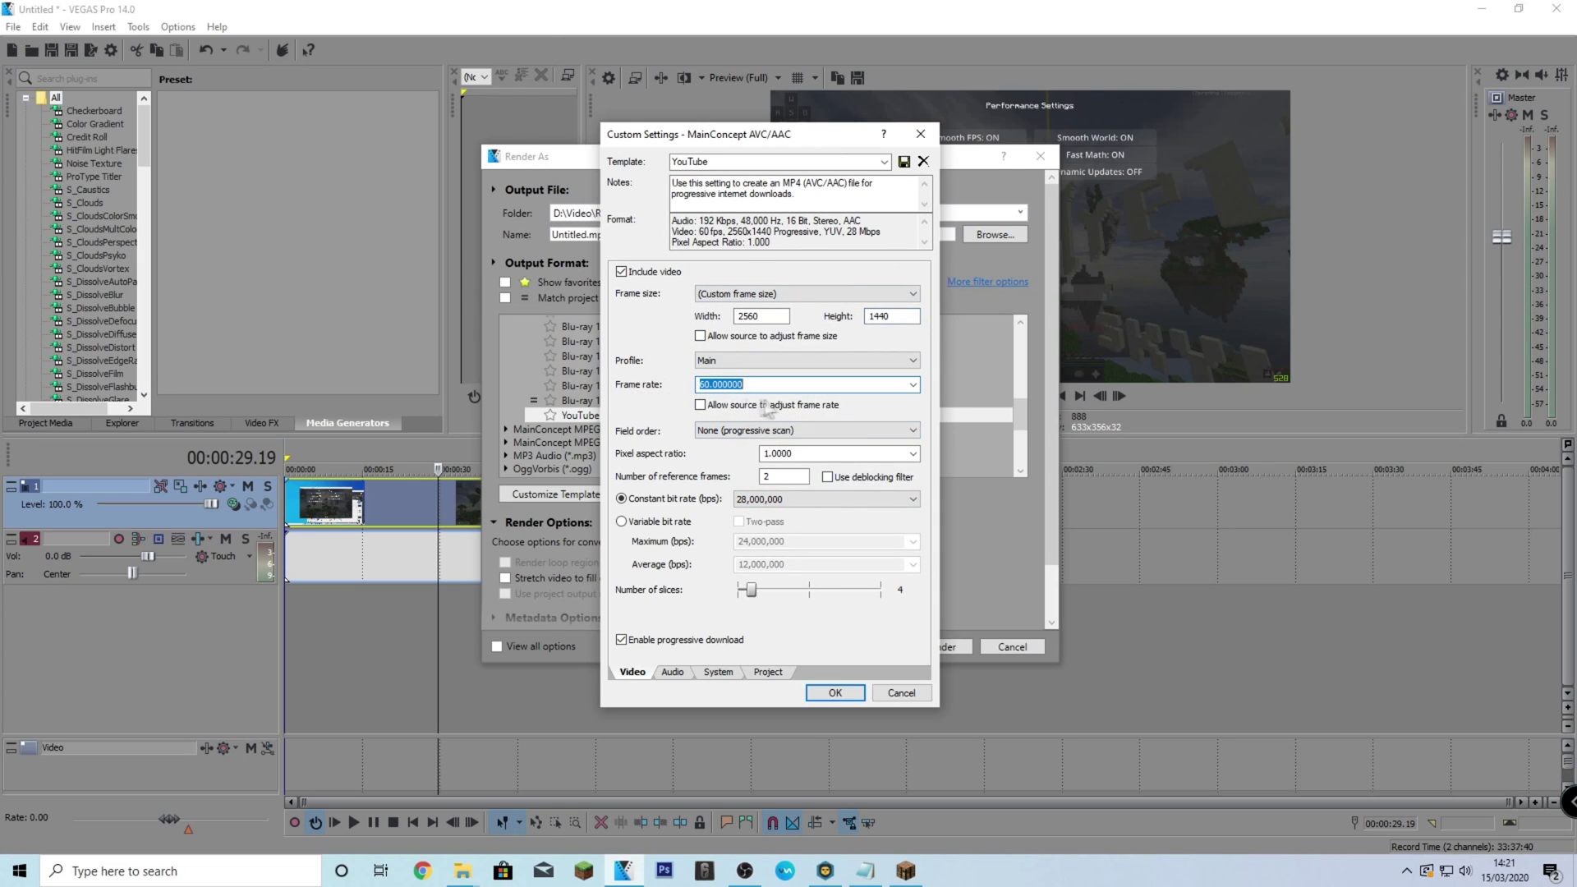
type("30")
key("BackSpace")
key("BackSpace")
type("60")
left_click(754, 501)
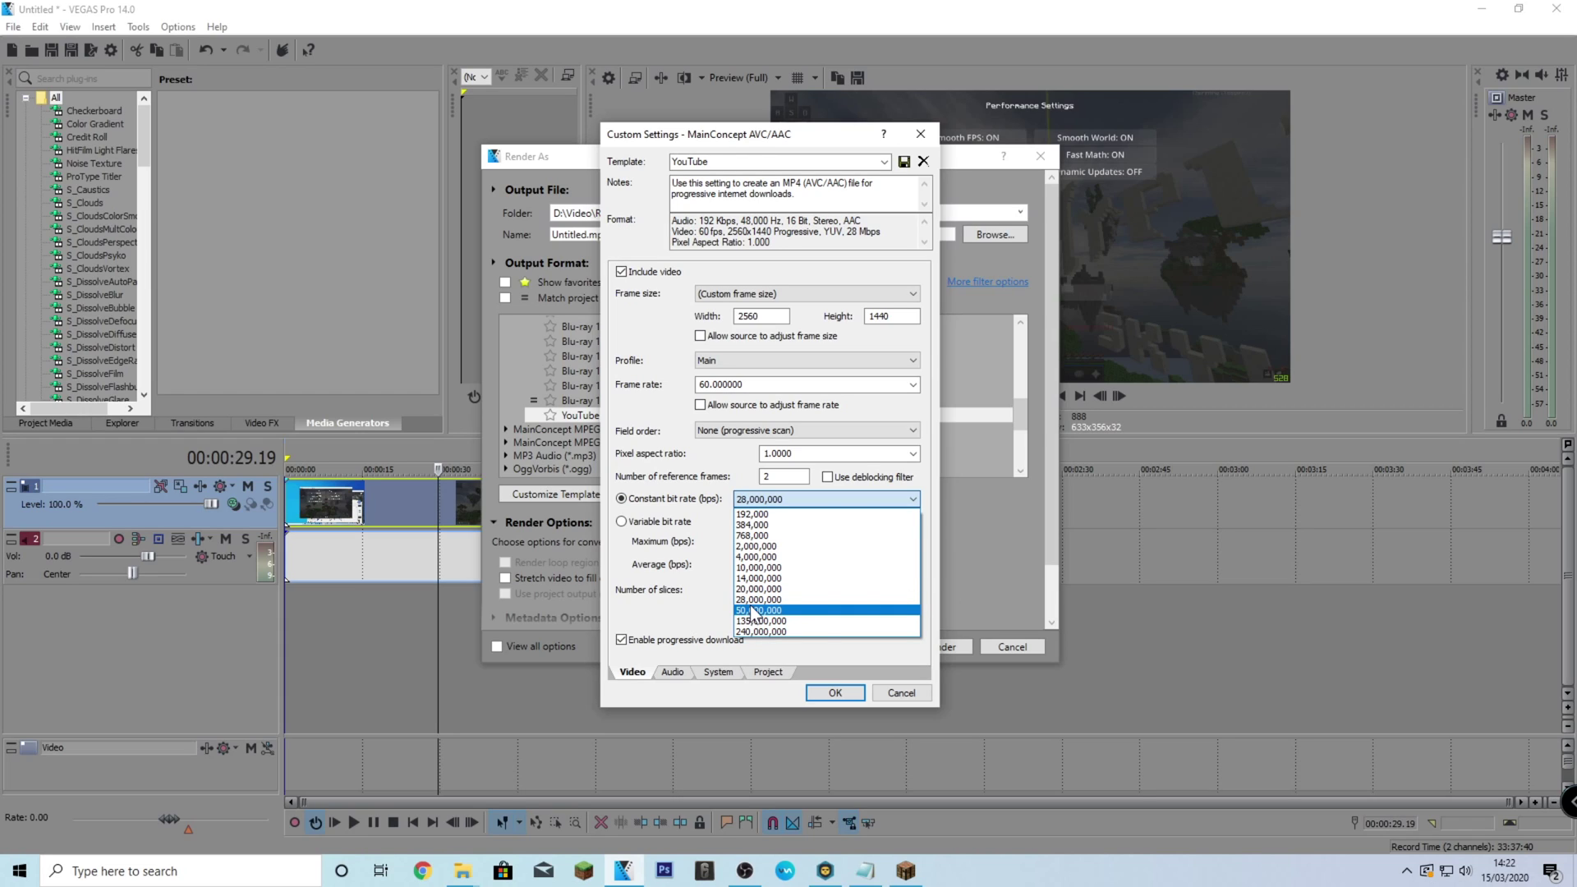
left_click(754, 610)
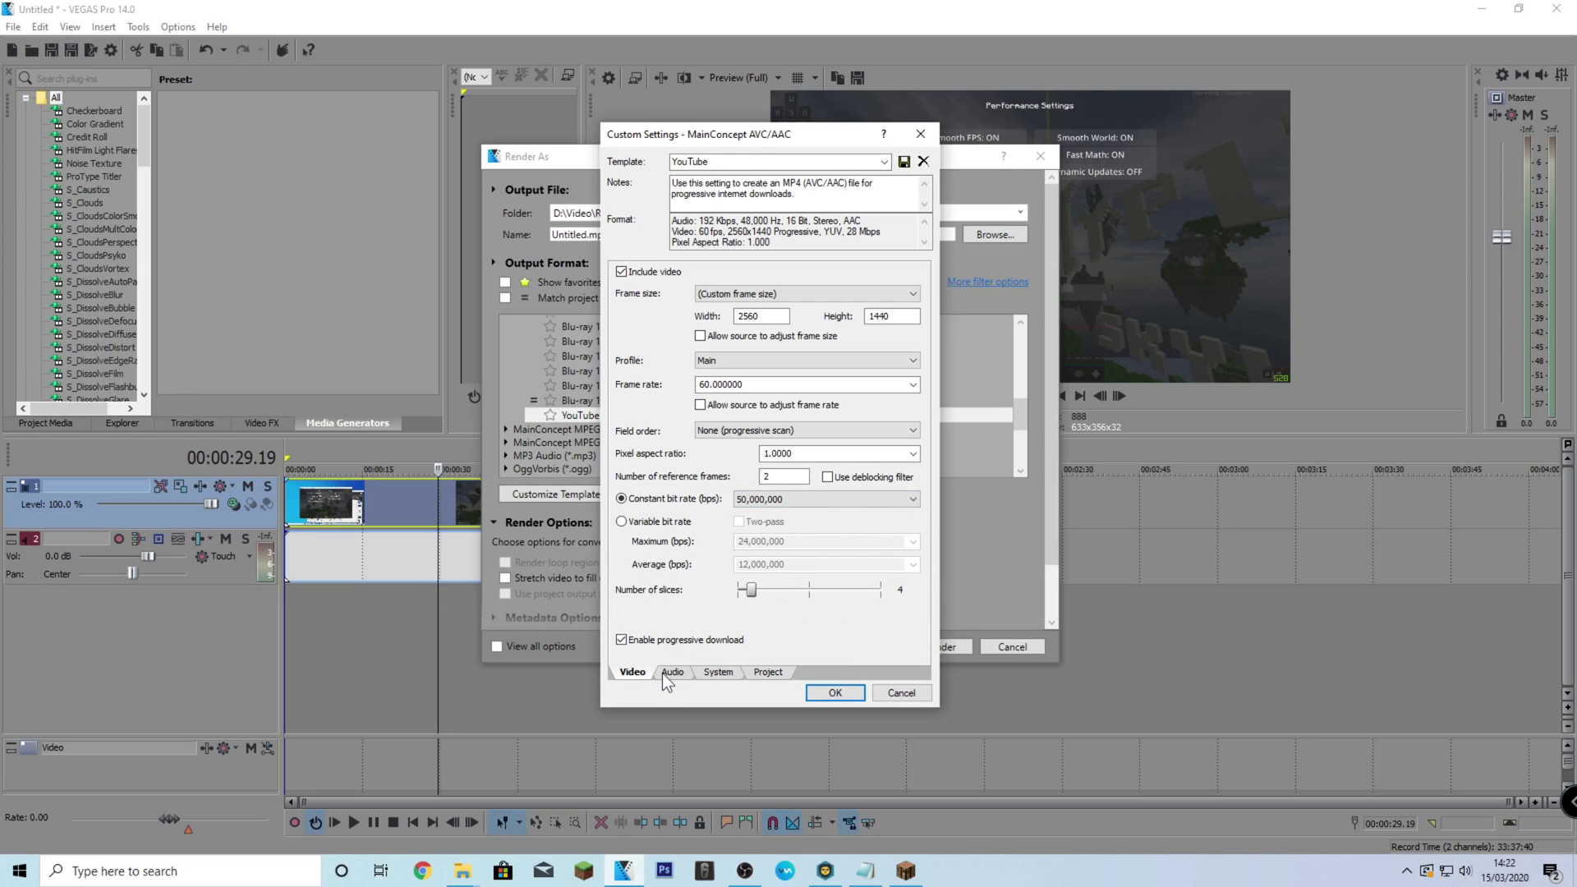
Browse the Audio, System and Project tabs and set Video rendering quality to Good.
left_click(694, 672)
left_click(721, 674)
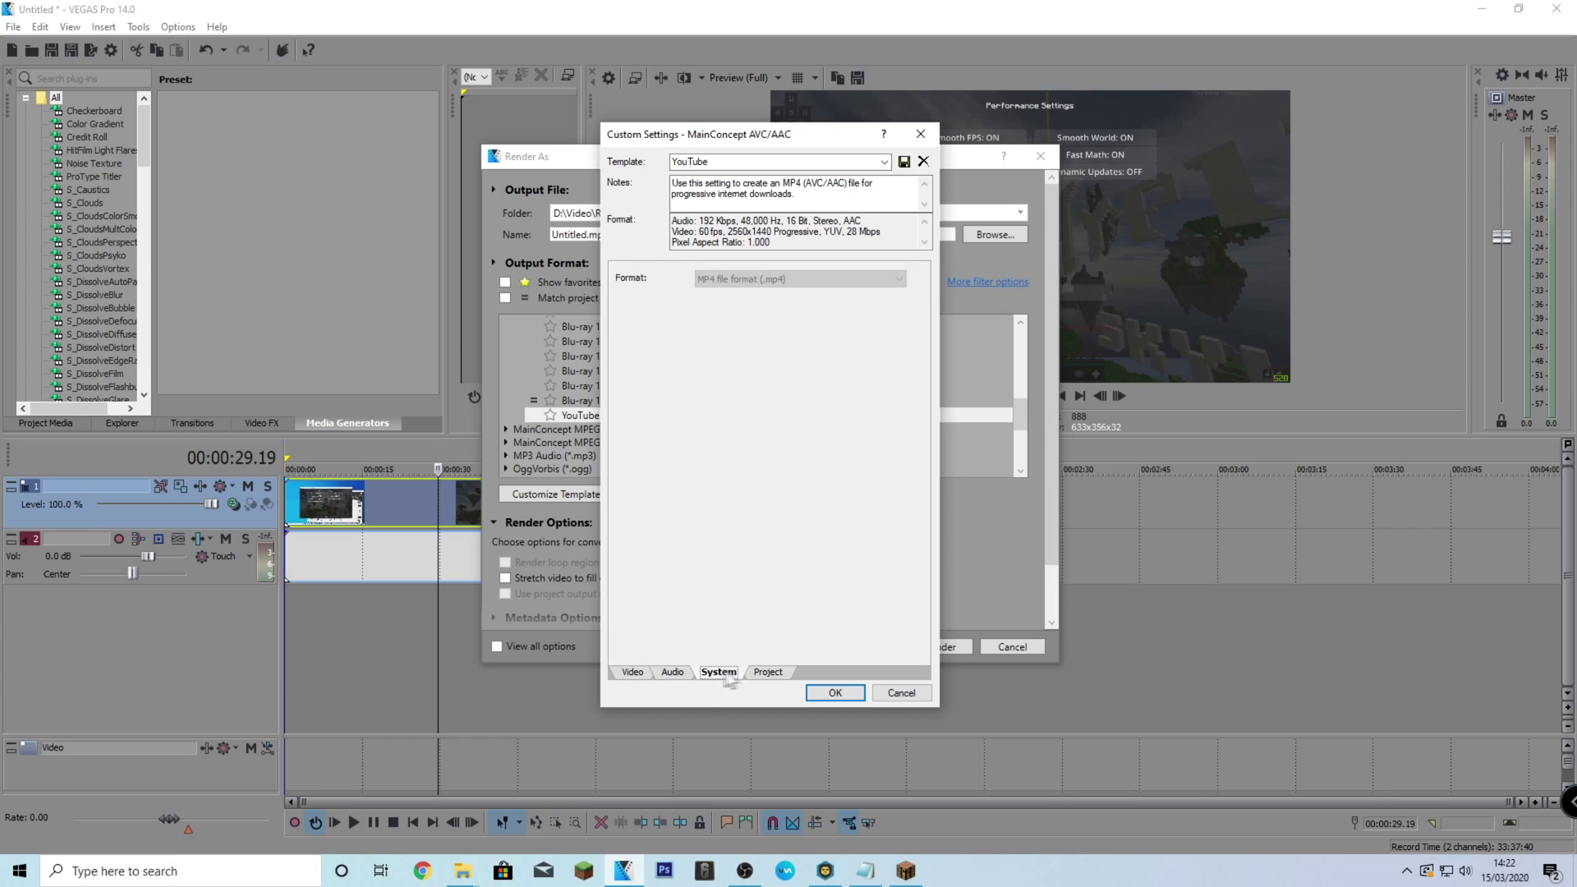
left_click(770, 673)
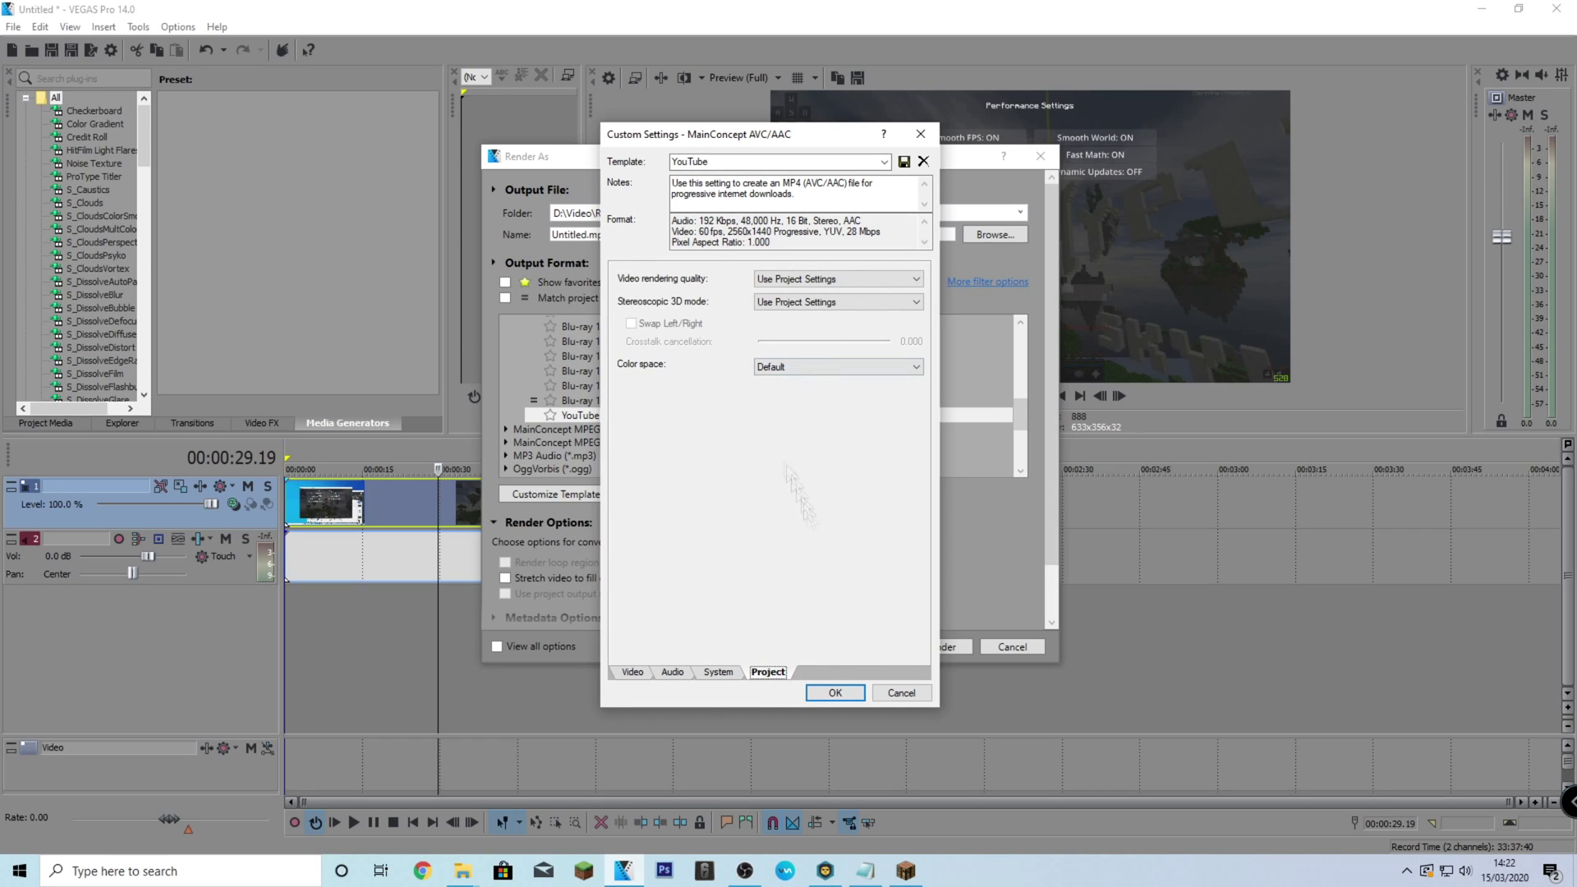
left_click(784, 280)
left_click(782, 278)
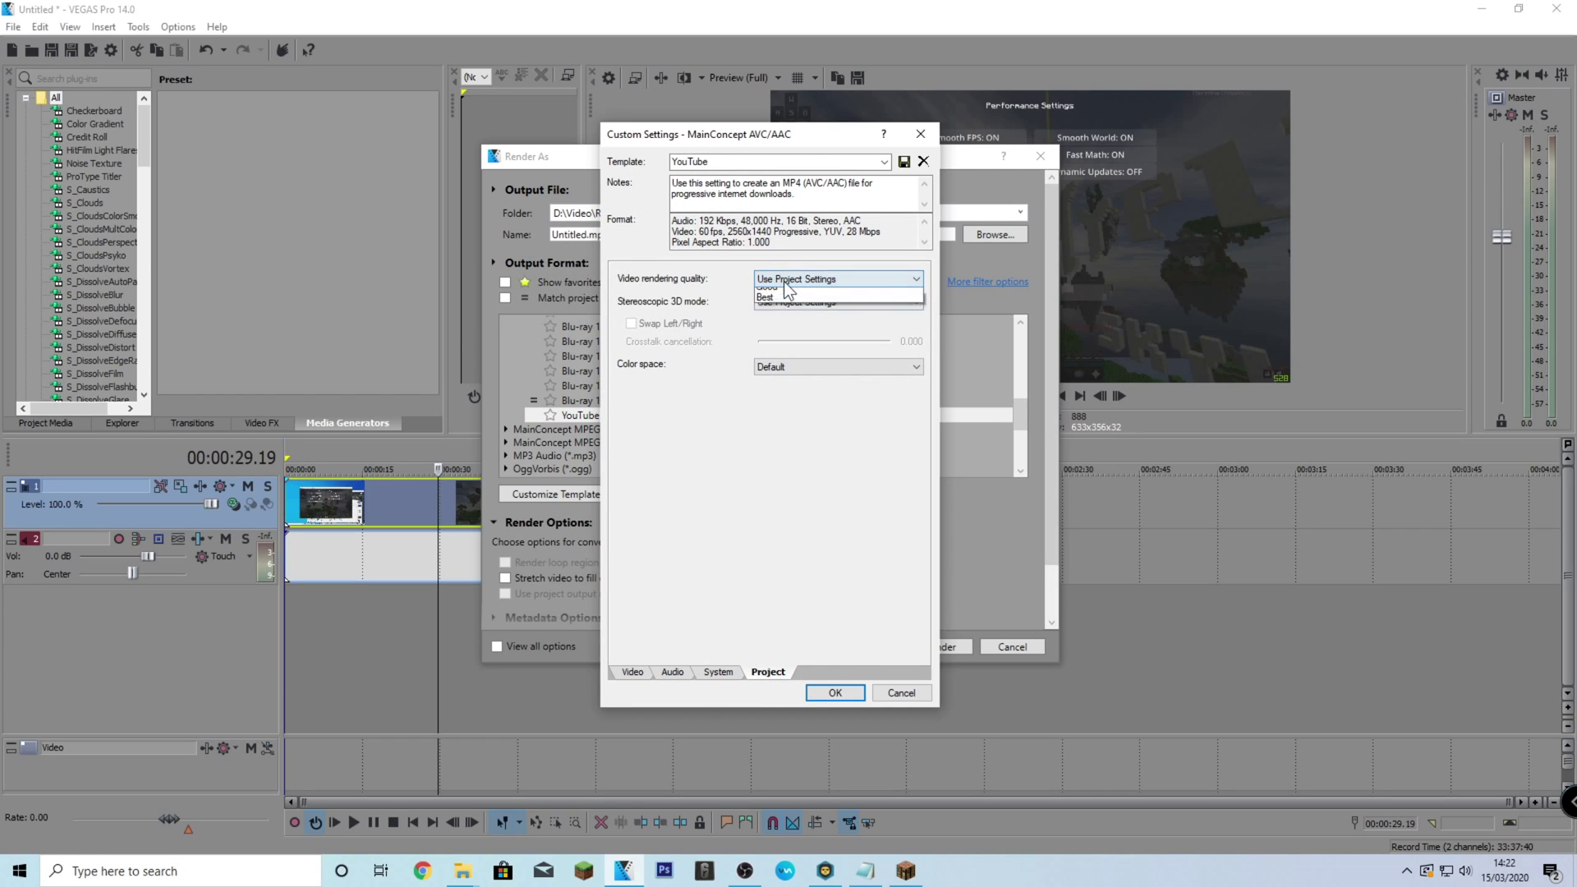
left_click(768, 326)
left_click(793, 279)
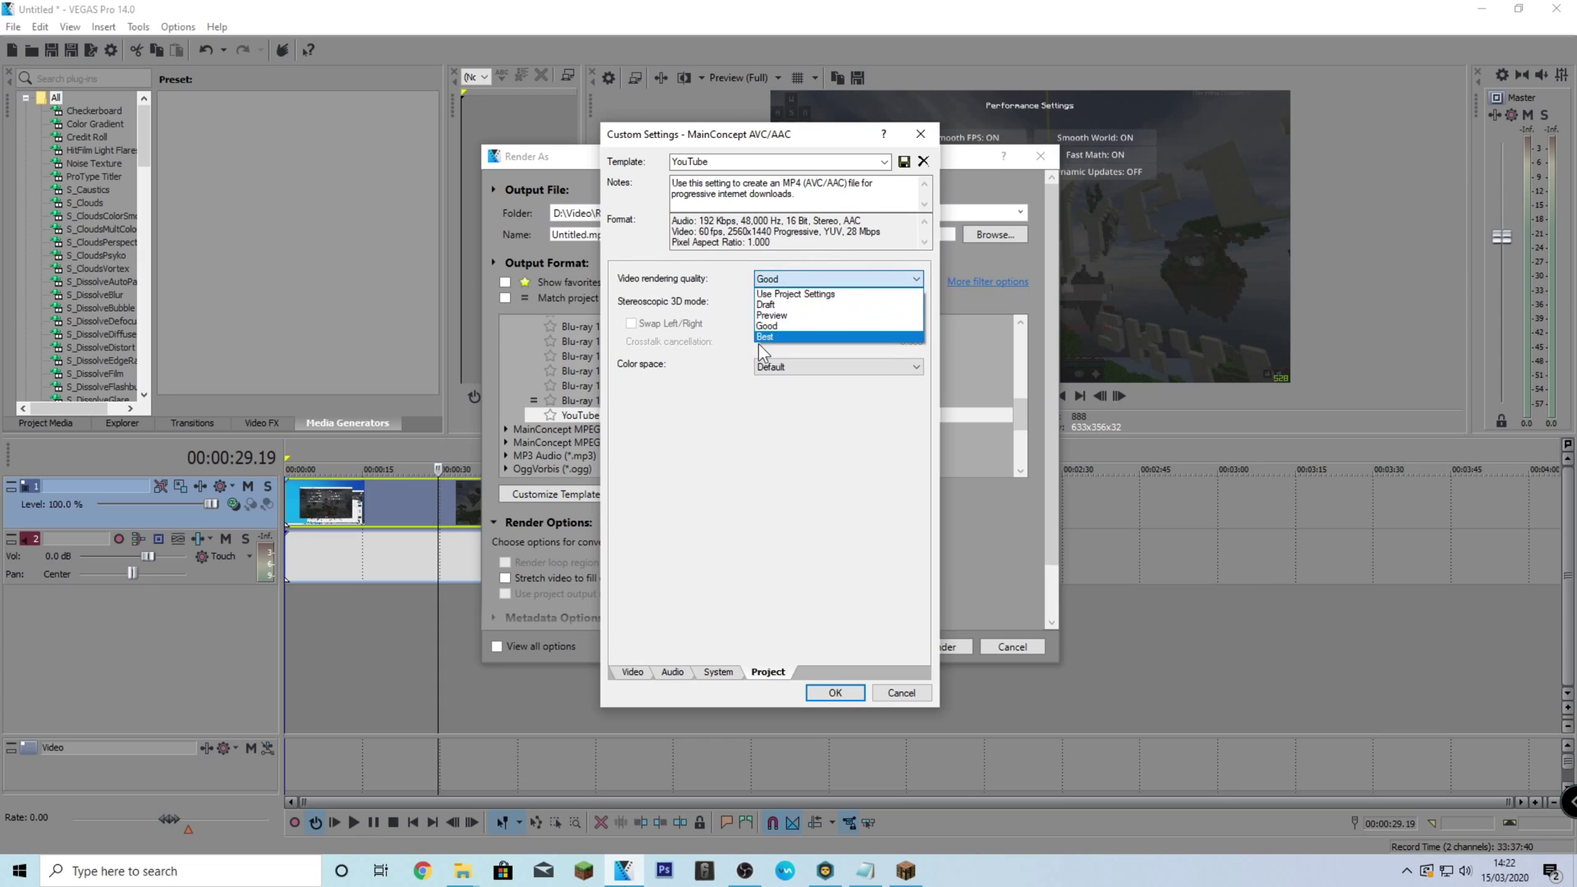
left_click(793, 279)
left_click(790, 284)
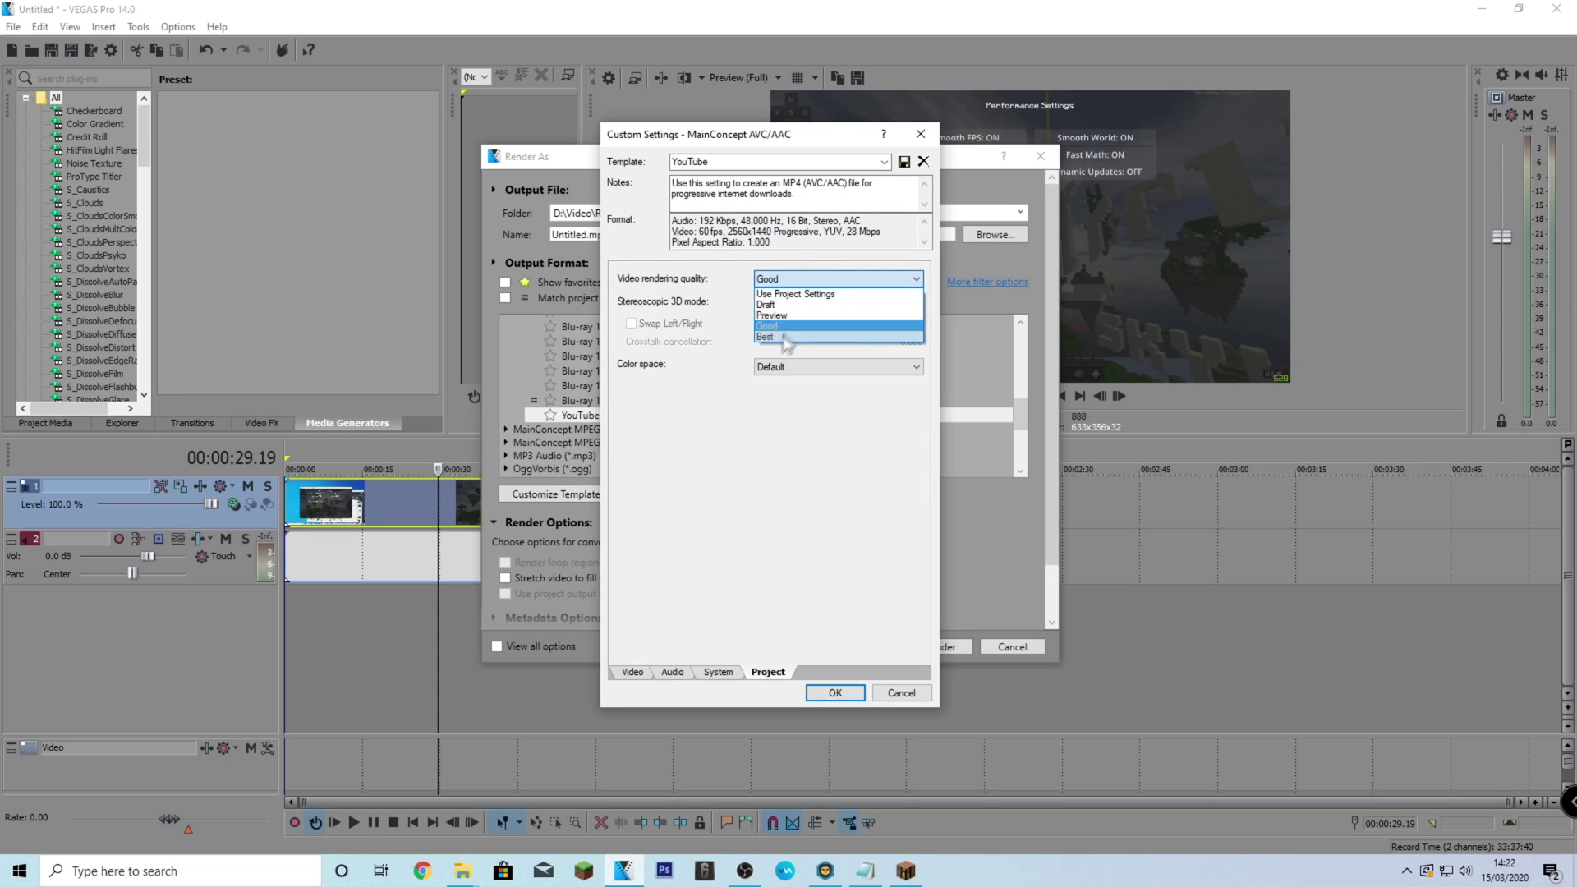
left_click(768, 326)
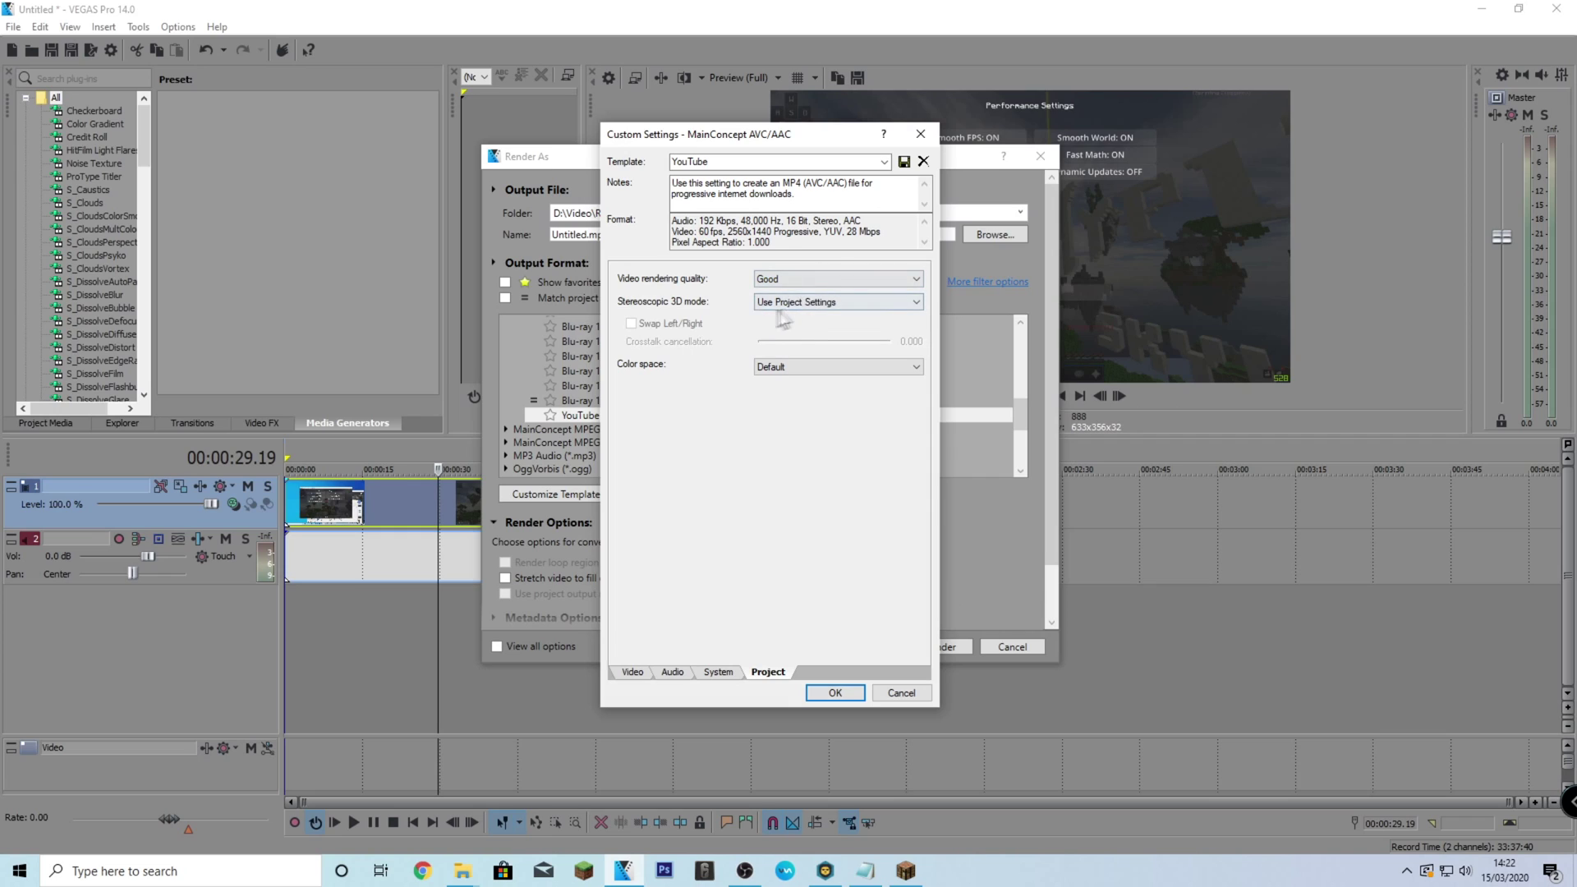
Accept the custom MainConcept template settings (2560x1440, 60 fps, 50 Mbps), leaving the bare desktop showing.
left_click(831, 694)
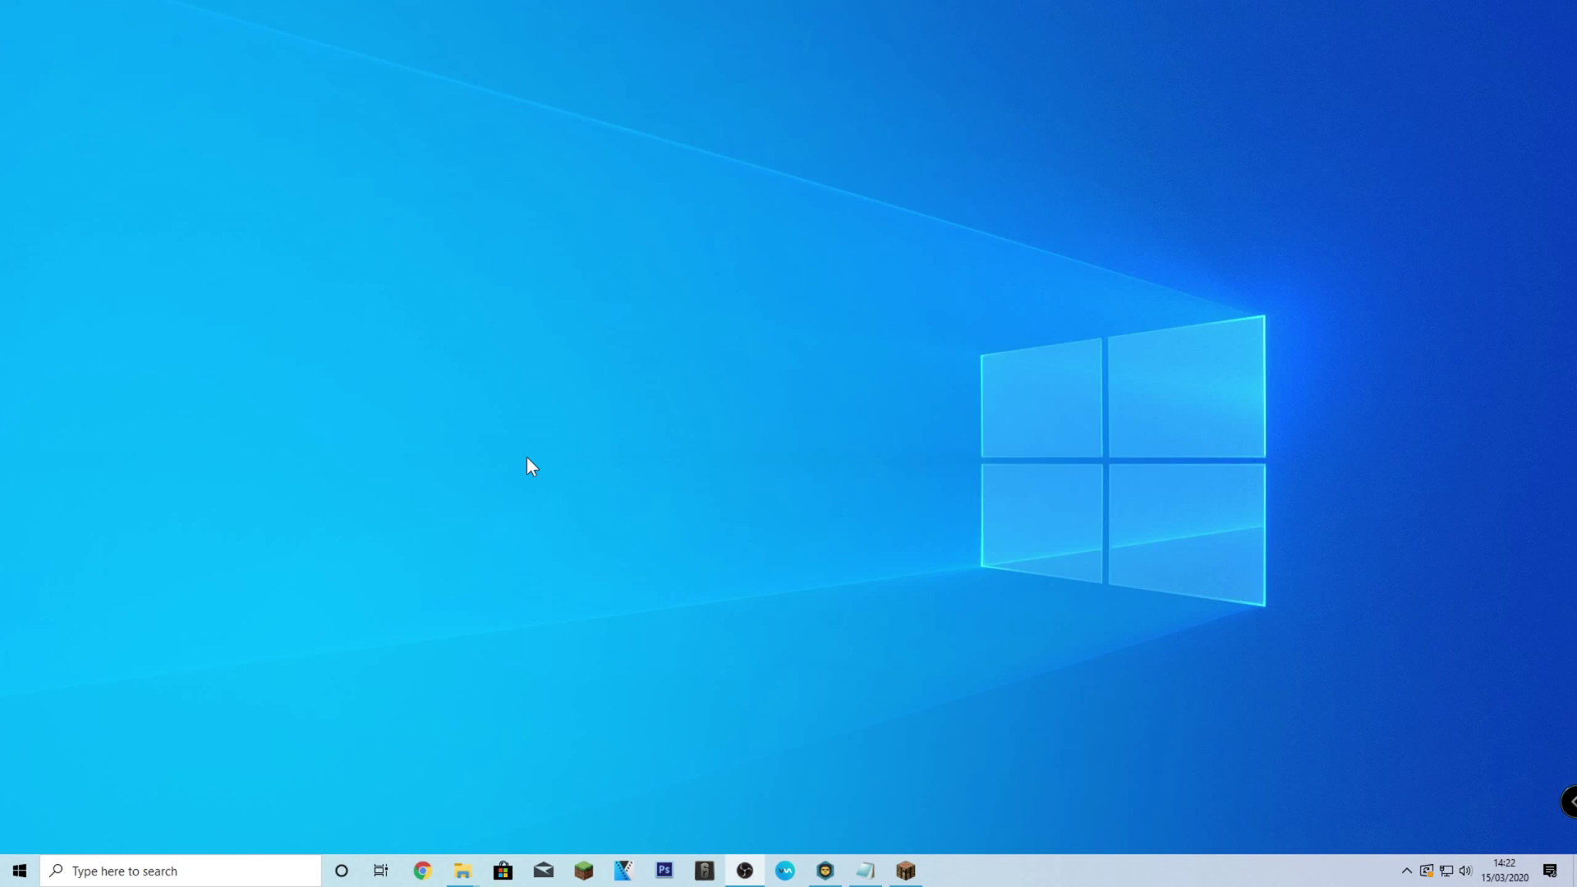